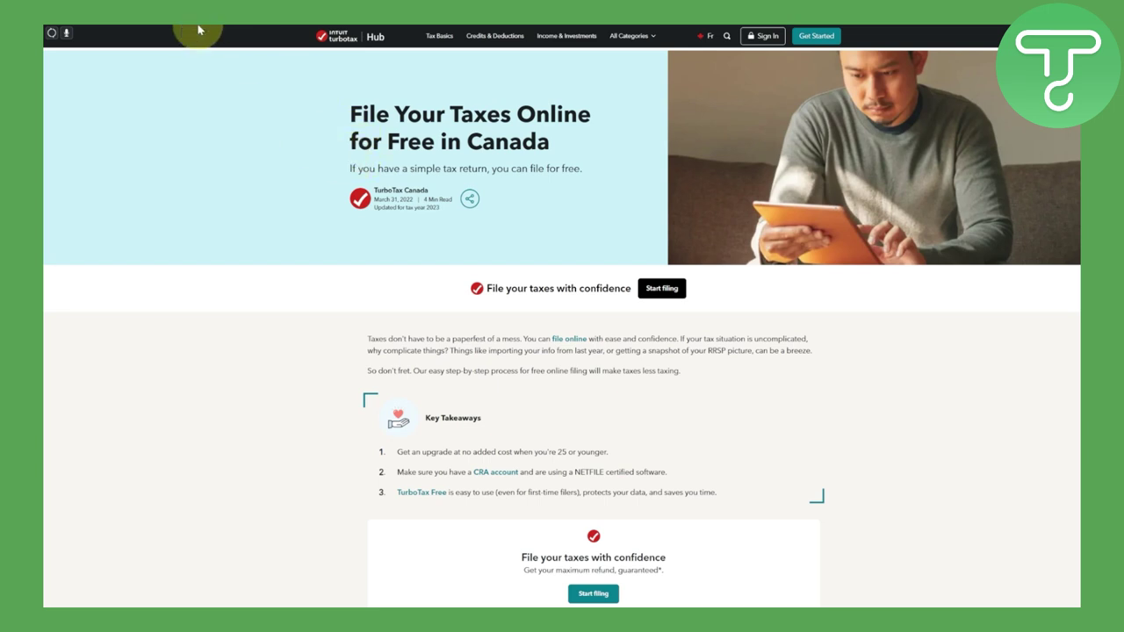
# Zoom the free-filing article in twice with Ctrl+Plus and switch the browser to full screen
pyautogui.moveTo(213, 29)
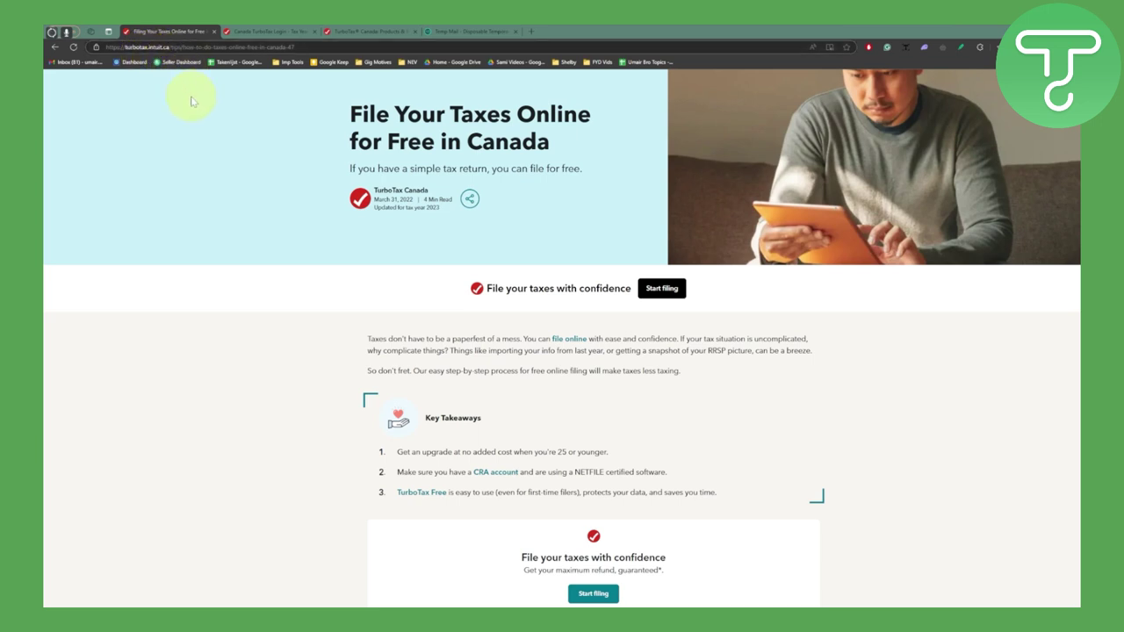
pyautogui.hotkey('ctrl', '+')
pyautogui.hotkey('ctrl', '+')
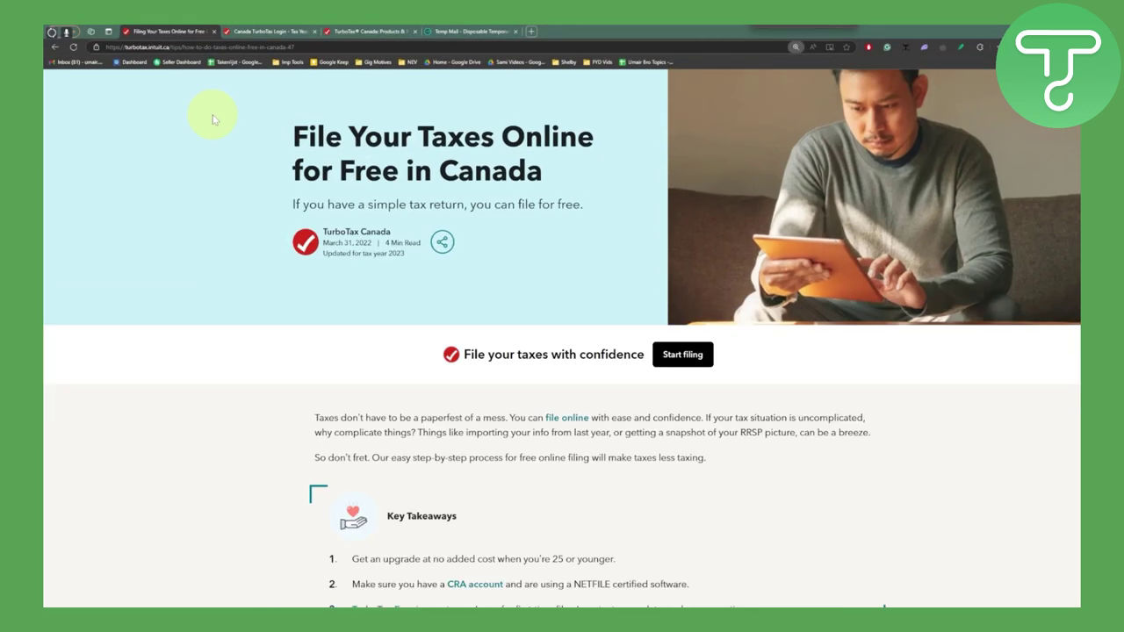
pyautogui.hotkey('ctrl', '+')
pyautogui.hotkey('ctrl', '+')
pyautogui.hotkey('ctrl', '+')
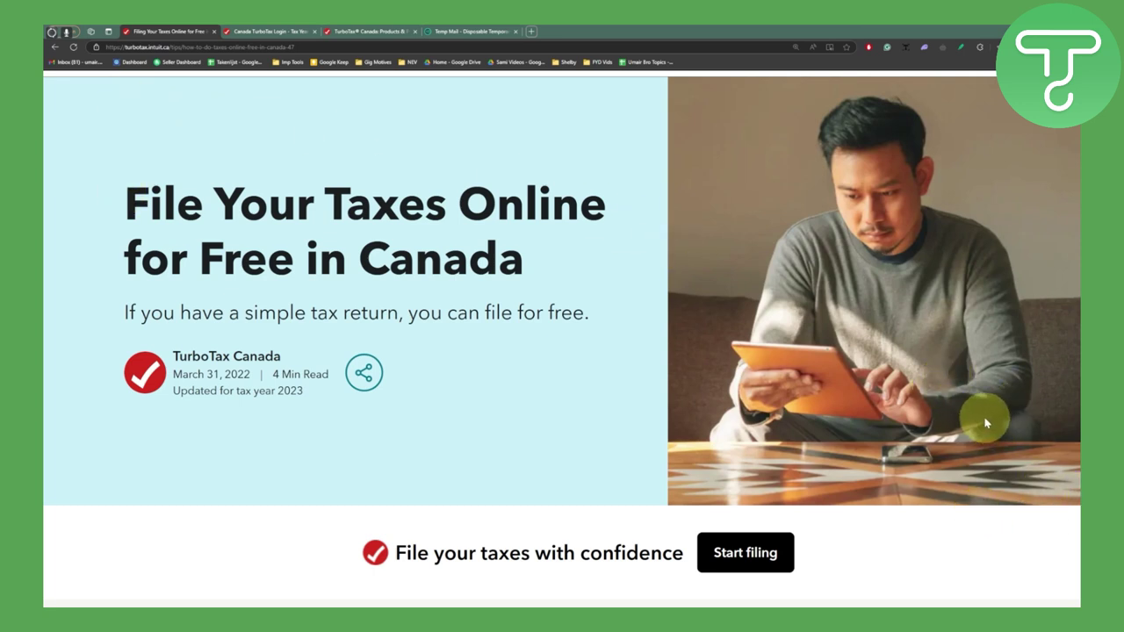
pyautogui.press('F11')
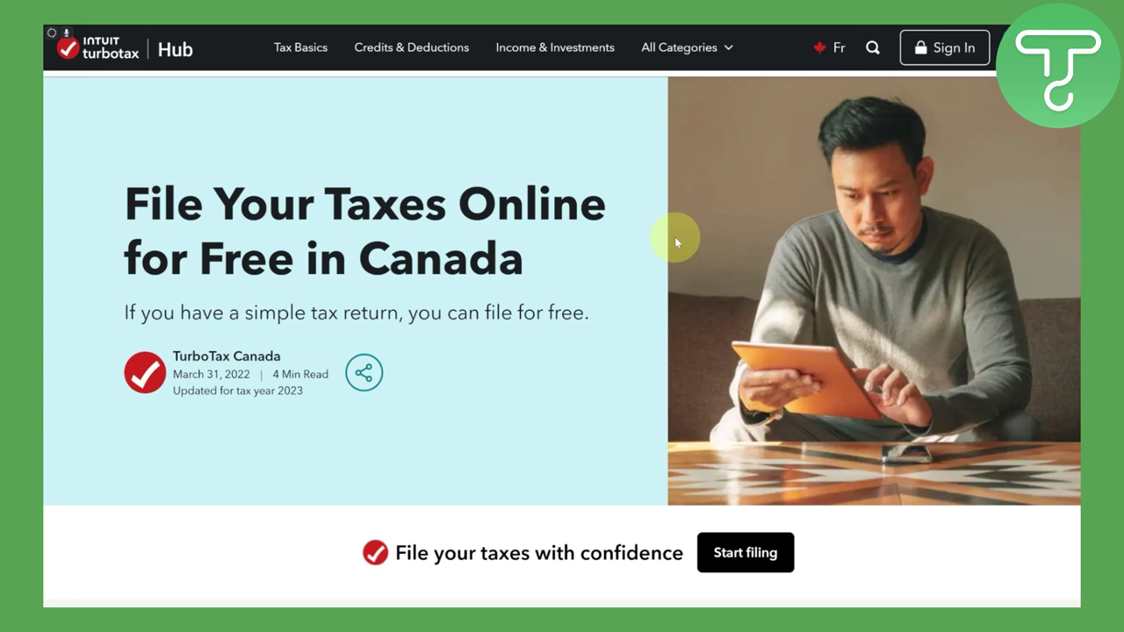
# Scroll down the article to the Key Takeaways list and its Start filing card
pyautogui.scroll(-2, 502, 251)
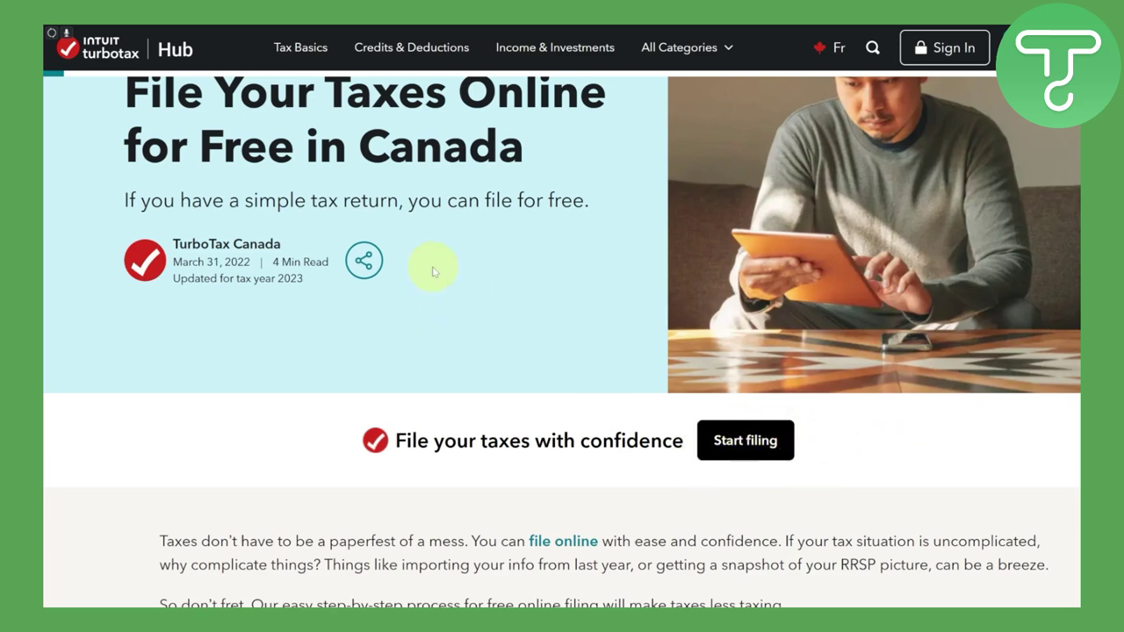
pyautogui.scroll(-3, 432, 272)
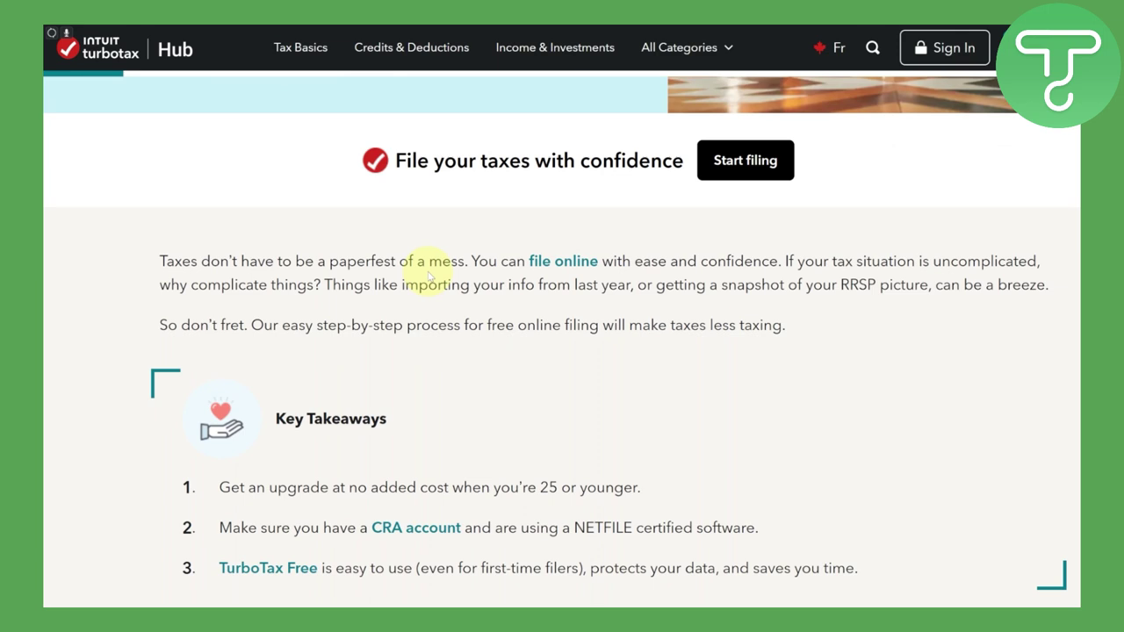
pyautogui.scroll(-2, 430, 277)
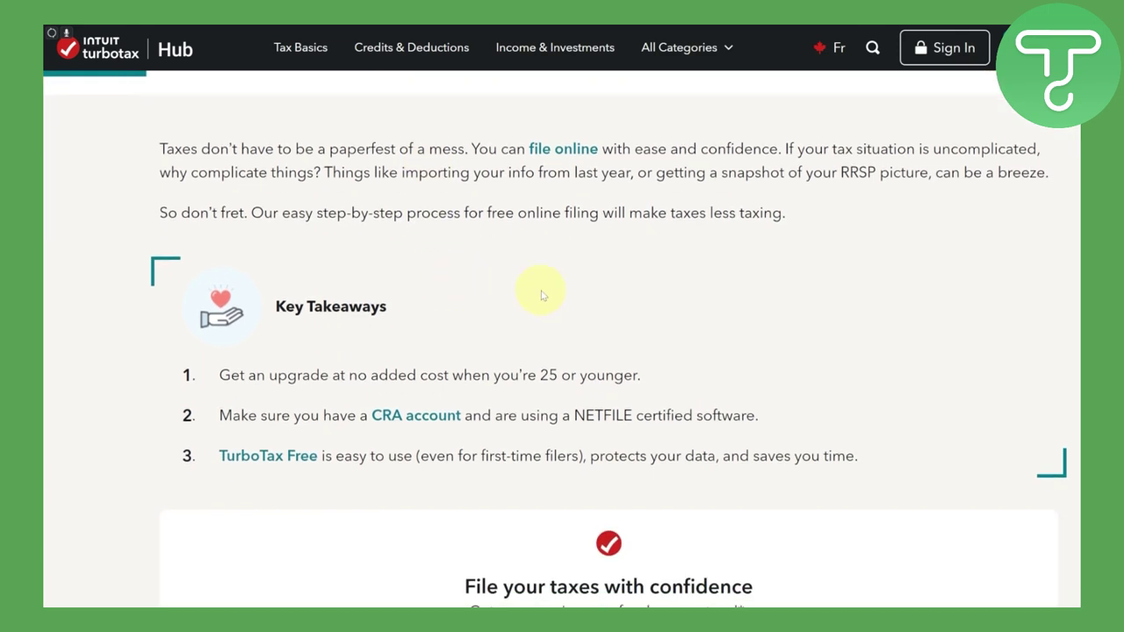
pyautogui.scroll(-1, 439, 290)
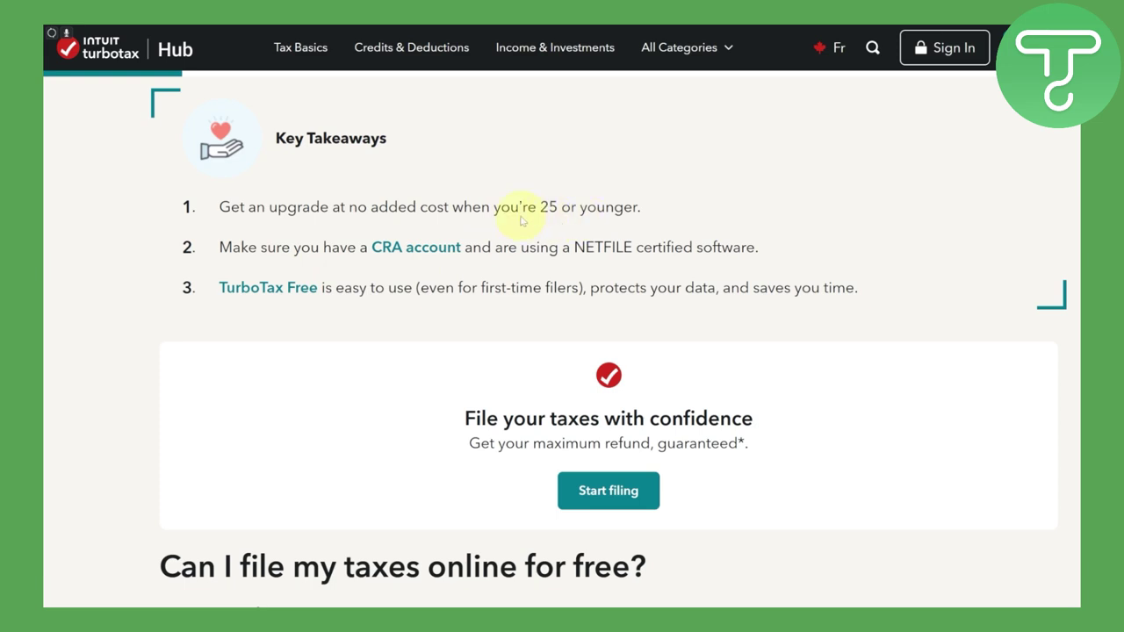
pyautogui.scroll(-1, 604, 277)
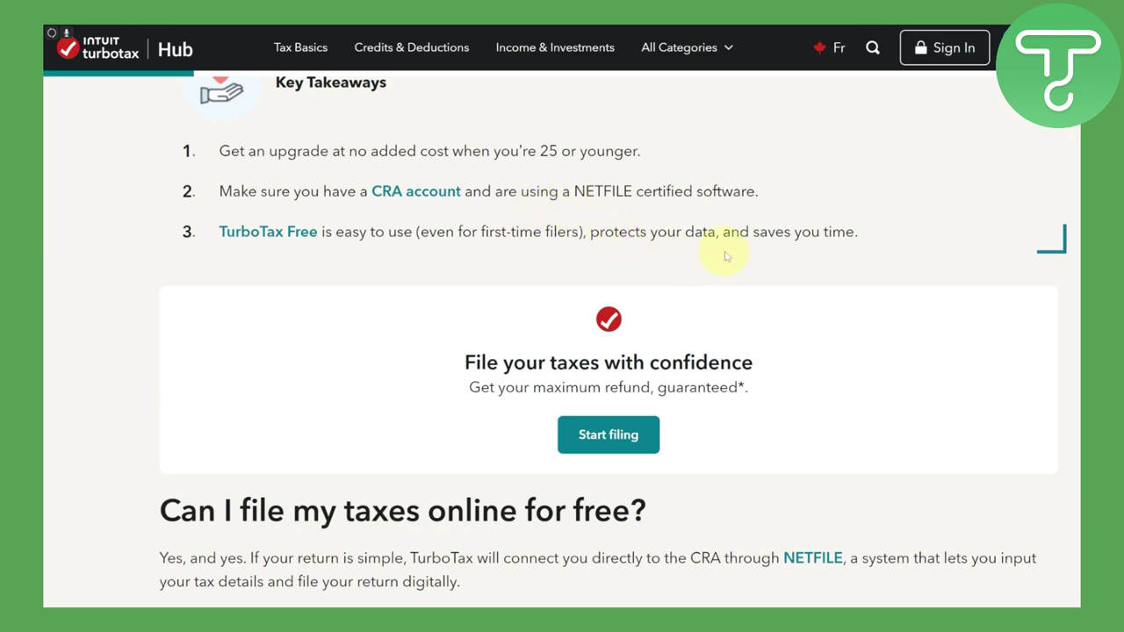
# Highlight the CRA account and NETFILE phrase and '25 or younger.' in yellow, leaving takeaway 3 unmarked
pyautogui.moveTo(770, 202); pyautogui.dragTo(371, 191)
pyautogui.click(375, 169)
pyautogui.moveTo(648, 154); pyautogui.dragTo(537, 153)
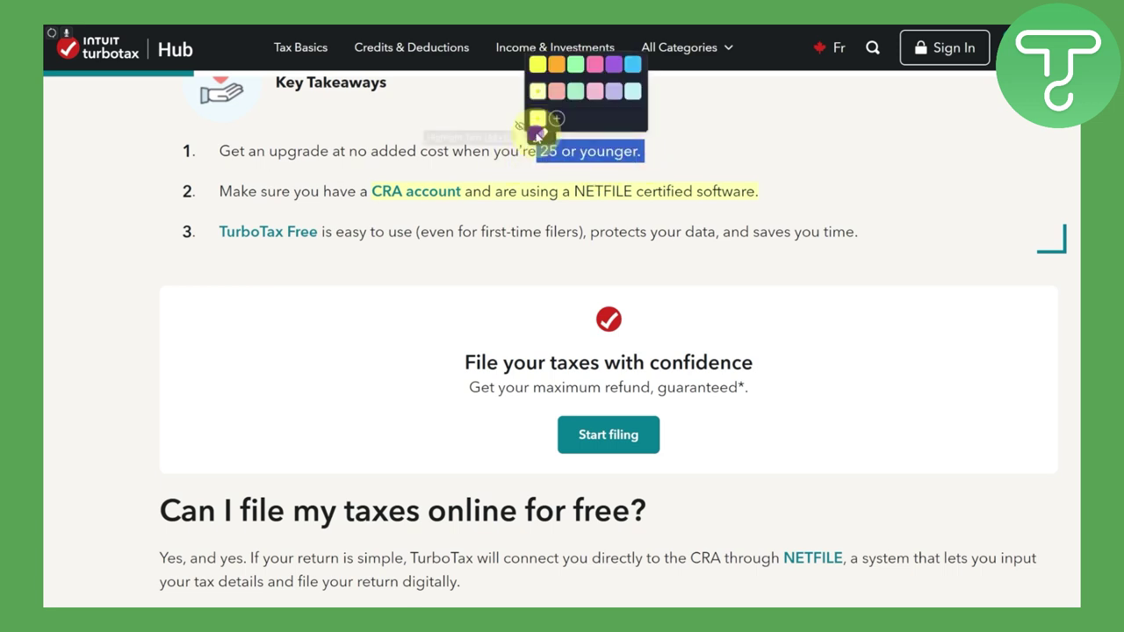
pyautogui.click(543, 117)
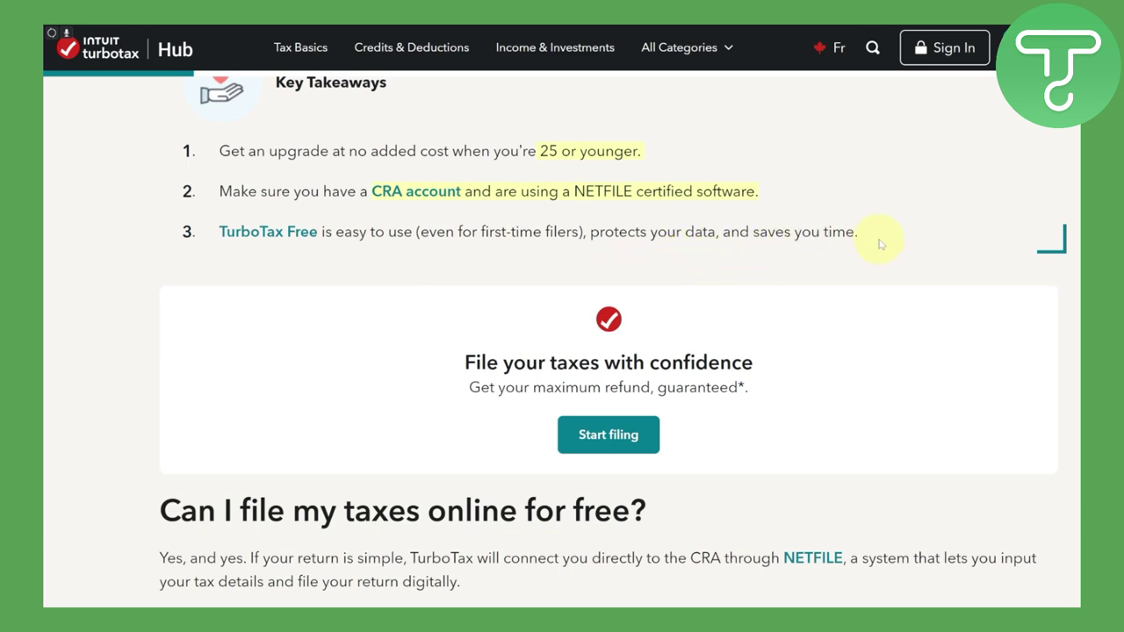
pyautogui.moveTo(874, 239); pyautogui.dragTo(247, 250)
pyautogui.click(431, 263)
pyautogui.scroll(-3, 431, 263)
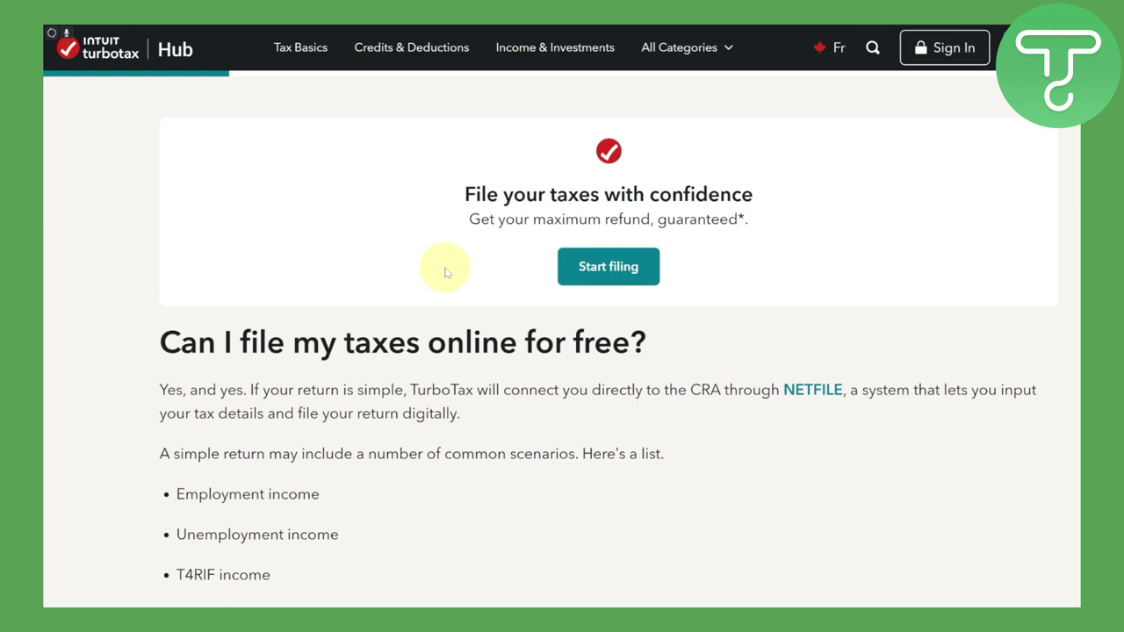
# Scroll past the simple-return scenarios list down to Steps 1 and 2 and their guide videos
pyautogui.scroll(3, 445, 272)
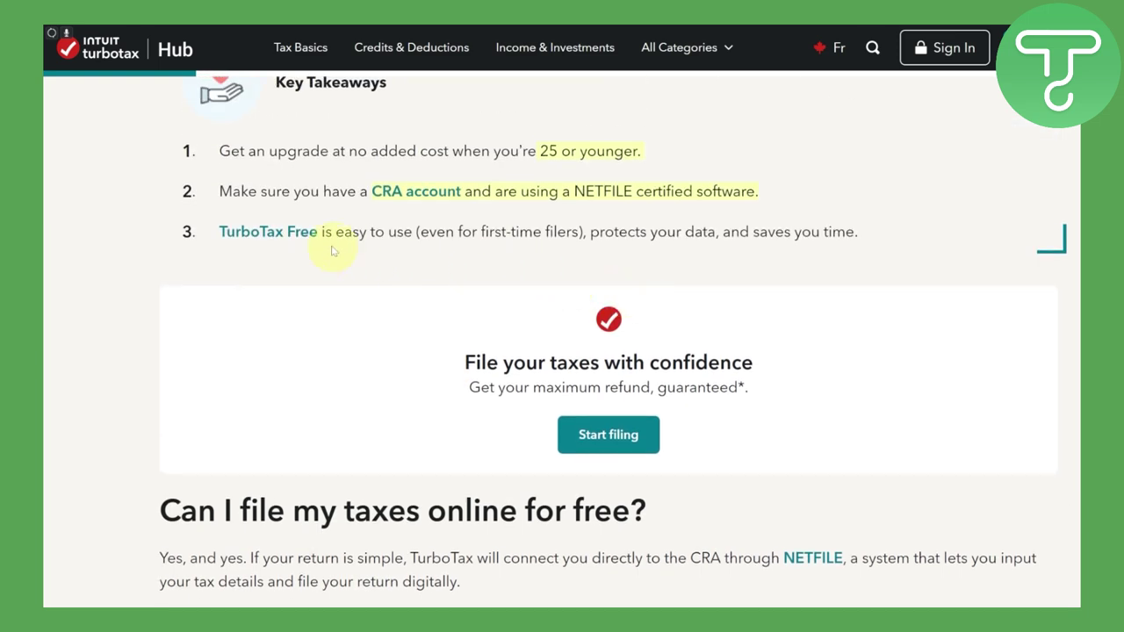
pyautogui.scroll(-6, 313, 275)
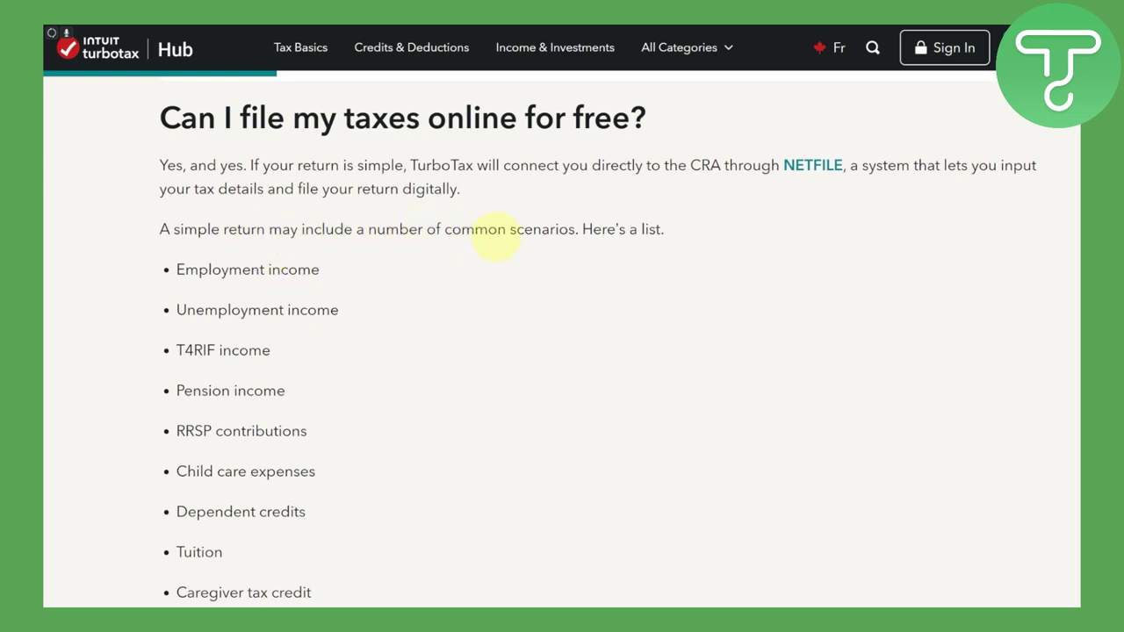
pyautogui.scroll(-1, 437, 284)
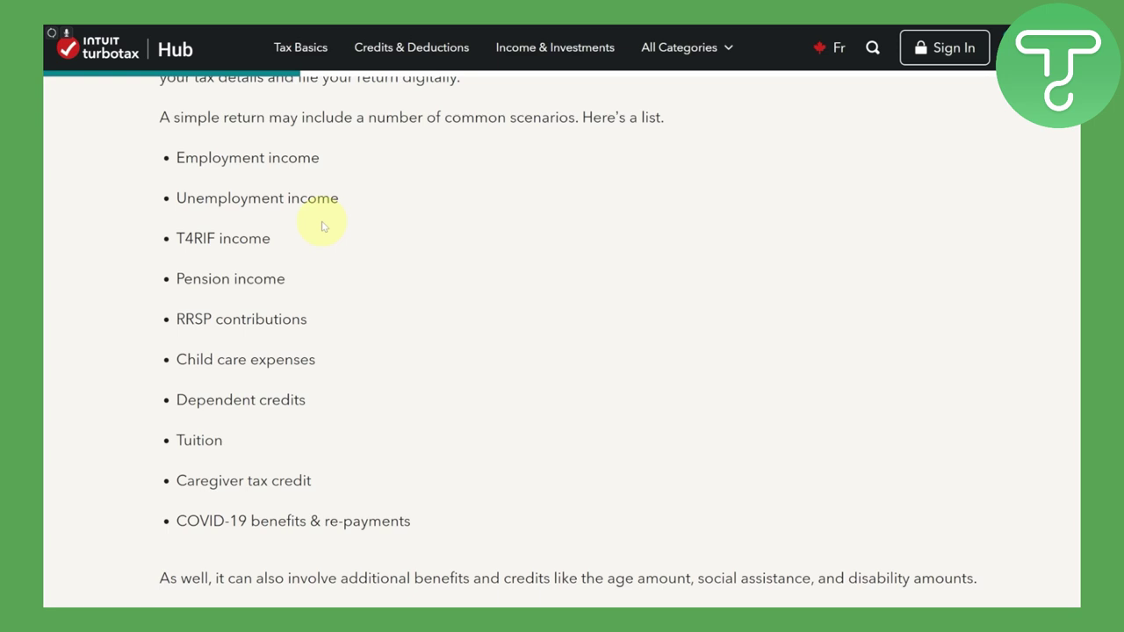
pyautogui.scroll(-1, 264, 399)
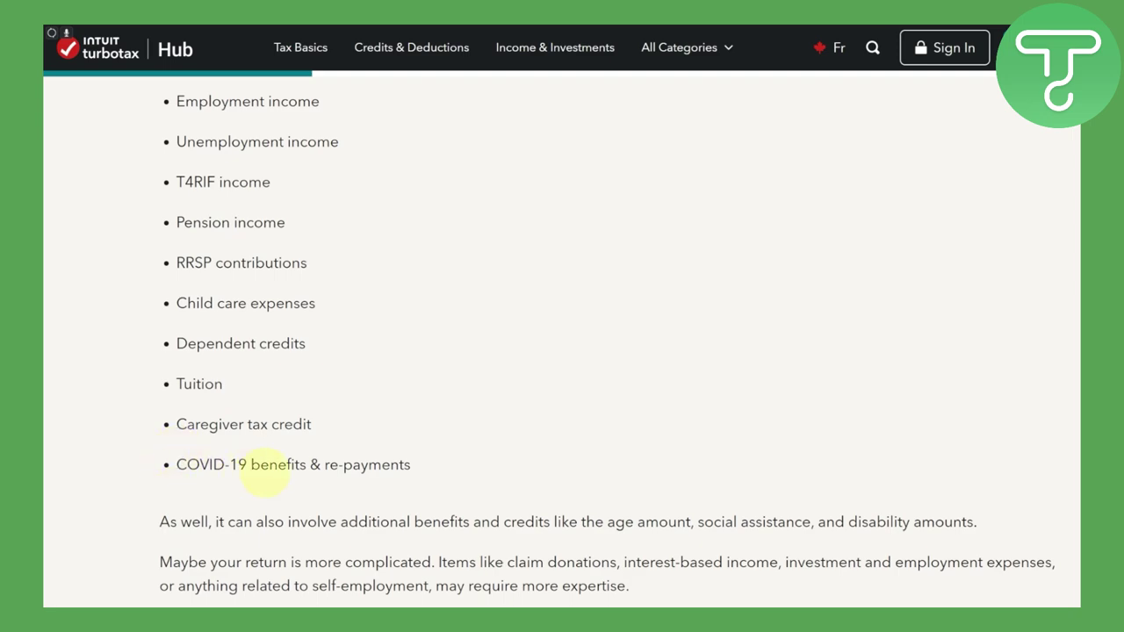
pyautogui.scroll(-2, 272, 465)
pyautogui.scroll(-7, 358, 322)
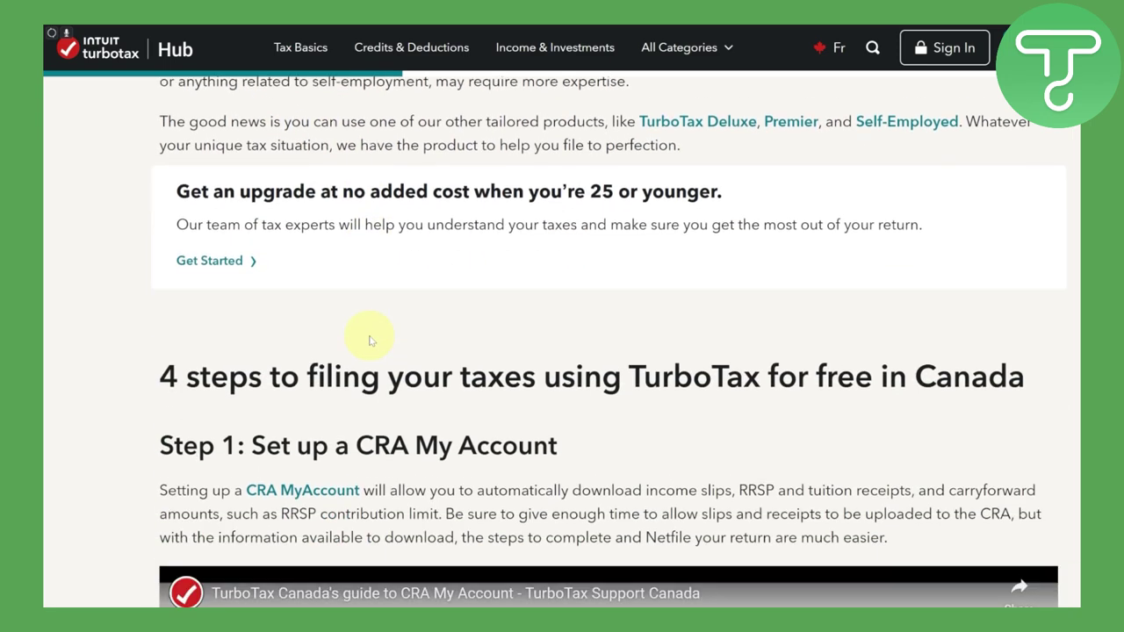
pyautogui.scroll(-8, 371, 341)
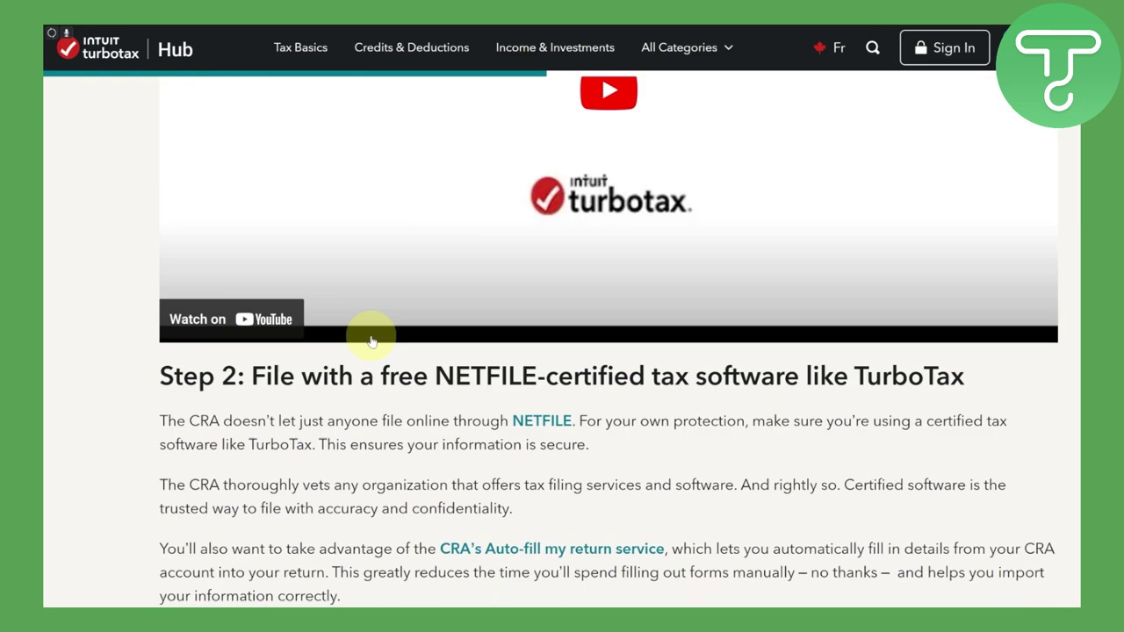
pyautogui.scroll(-2, 370, 340)
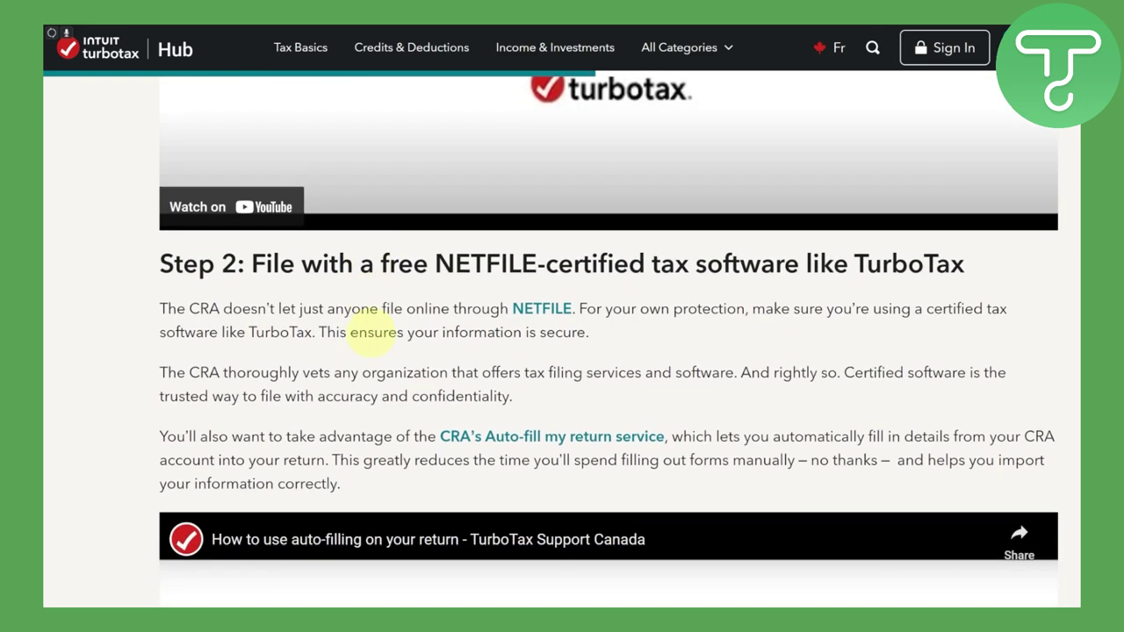
pyautogui.scroll(-5, 367, 323)
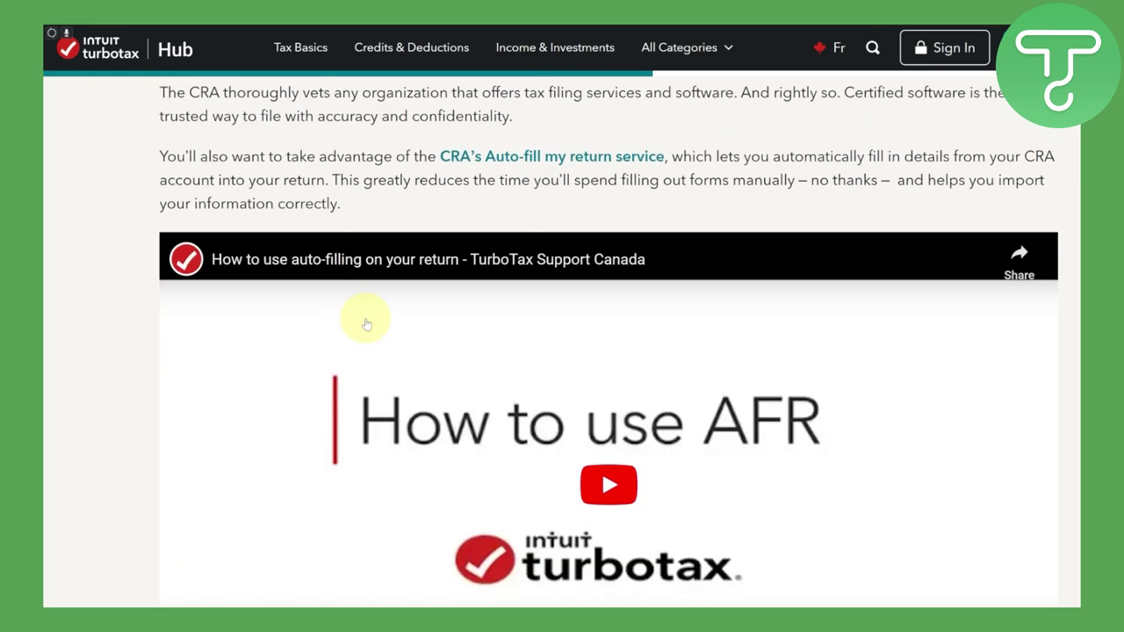
pyautogui.scroll(12, 367, 325)
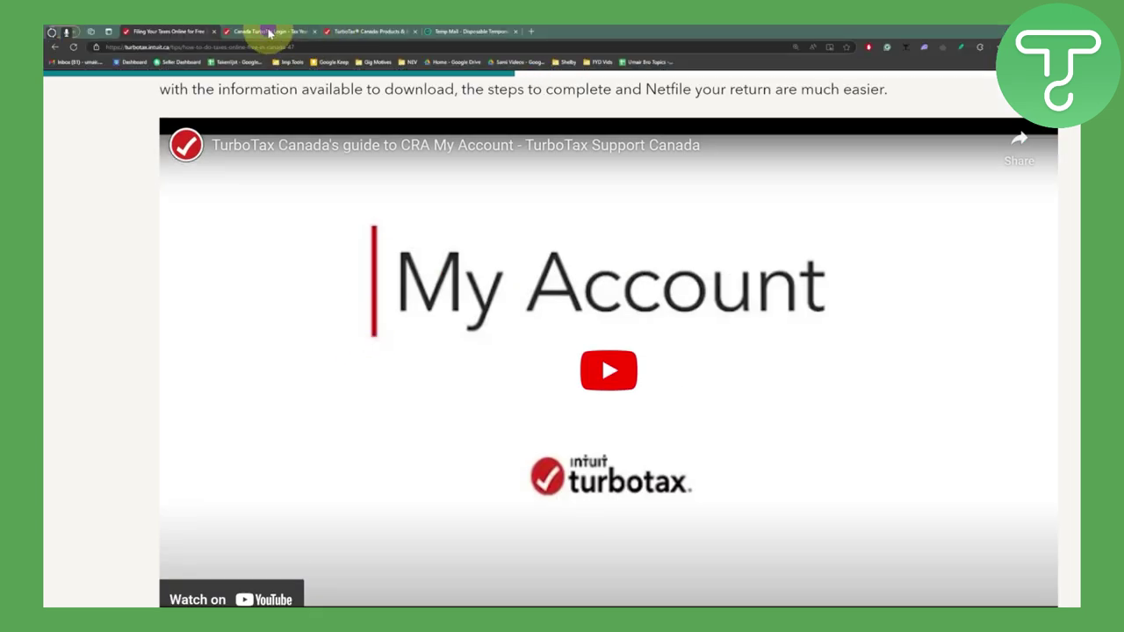
# Glance at the TurboTax login tab, then return to the article tab and scroll back up
pyautogui.click(267, 32)
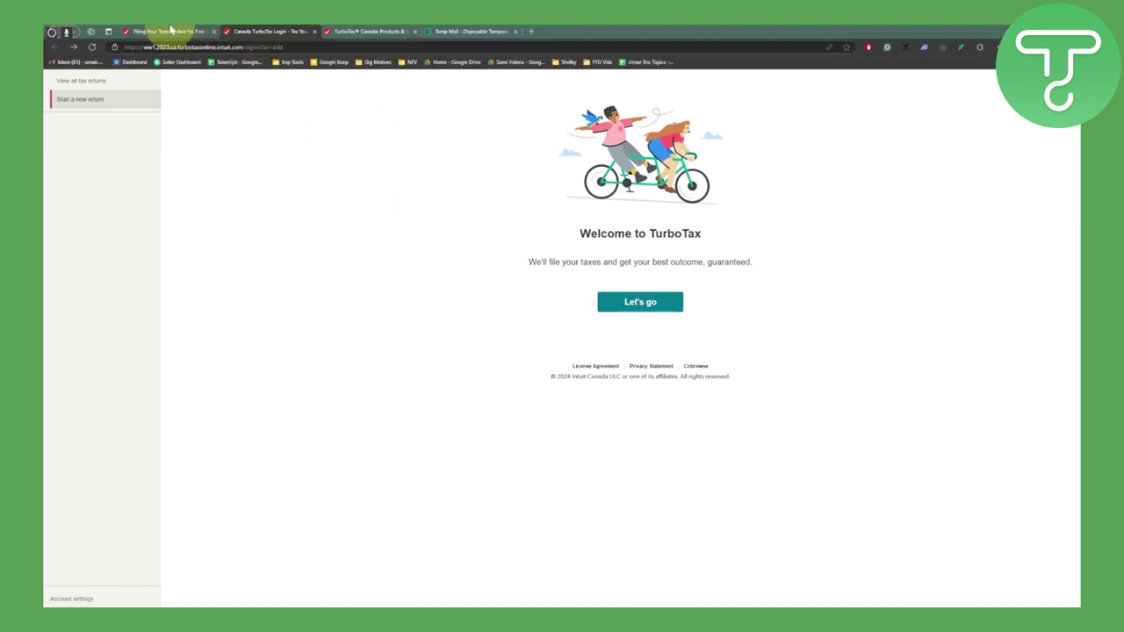
pyautogui.click(166, 32)
pyautogui.scroll(5, 753, 319)
pyautogui.scroll(15, 923, 243)
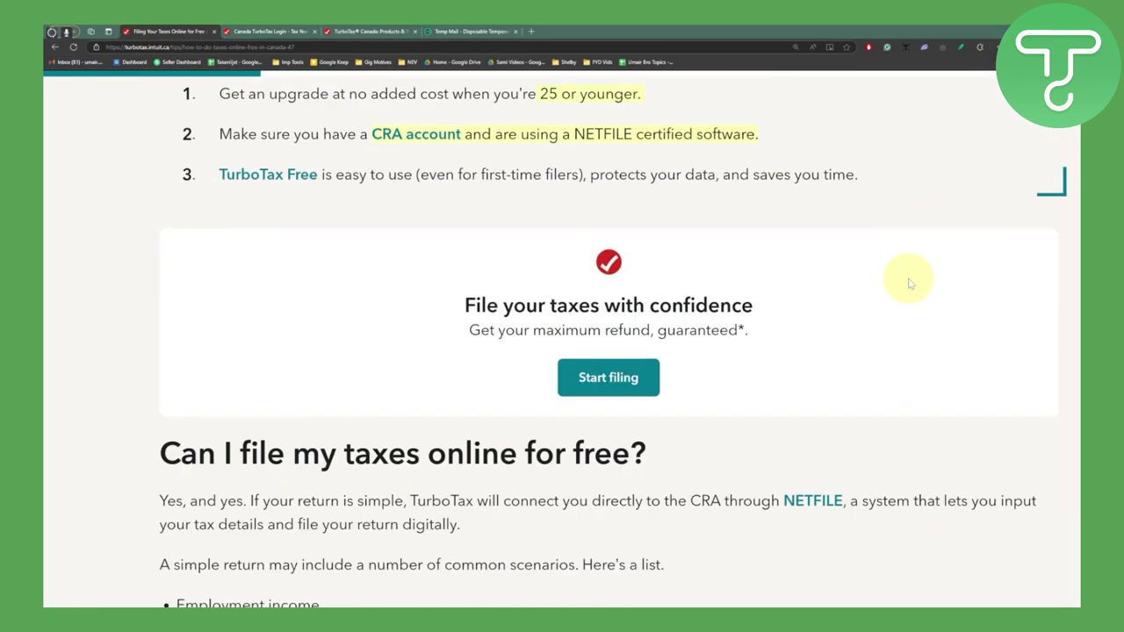
pyautogui.scroll(2, 906, 281)
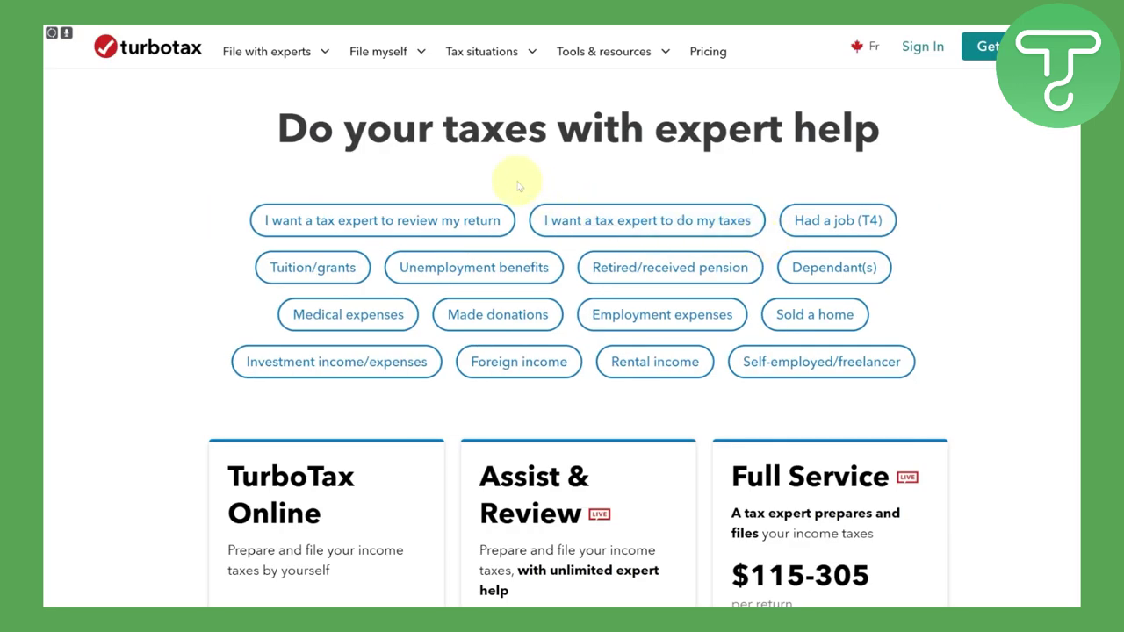
# Review the three plan cards, selecting the TurboTax Online price $0*-65
pyautogui.scroll(-2, 519, 187)
pyautogui.scroll(-4, 519, 187)
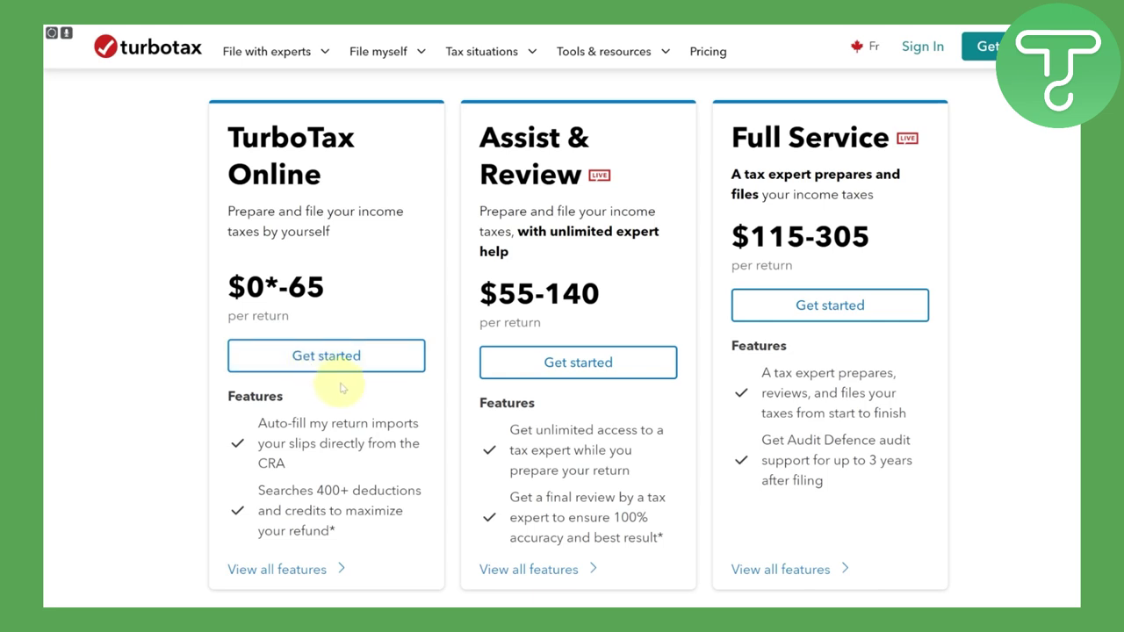
pyautogui.moveTo(330, 290); pyautogui.dragTo(241, 288)
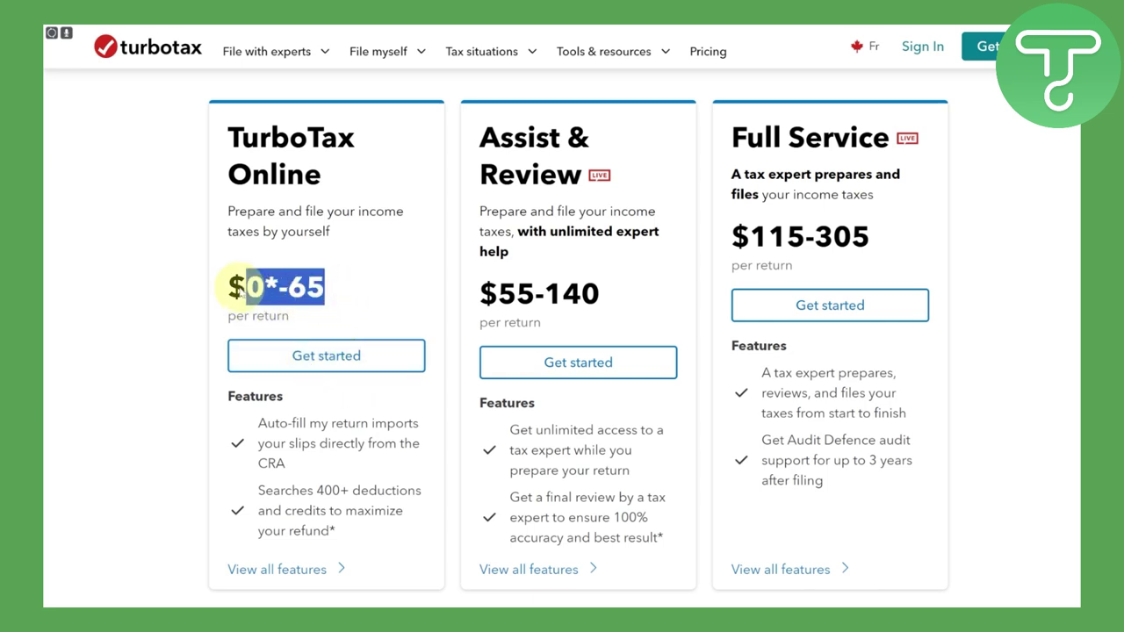
pyautogui.moveTo(352, 285)
pyautogui.mouseDown()
pyautogui.moveTo(296, 301)
pyautogui.moveTo(230, 284)
pyautogui.moveTo(303, 296)
pyautogui.moveTo(336, 271)
pyautogui.mouseUp()
pyautogui.scroll(-1, 381, 314)
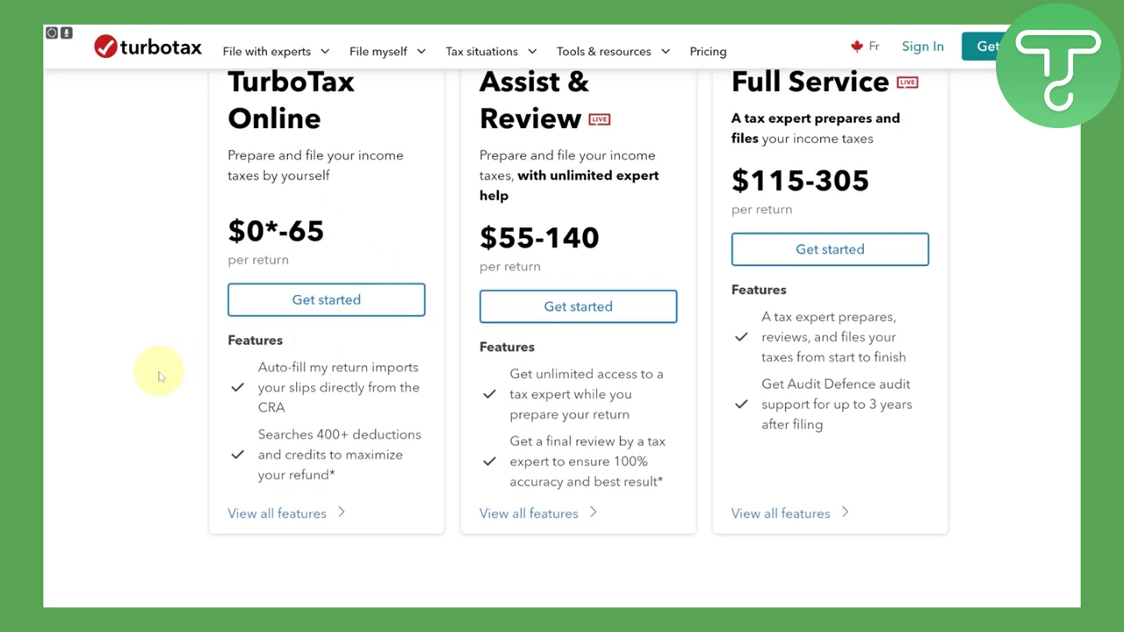
pyautogui.scroll(1, 509, 230)
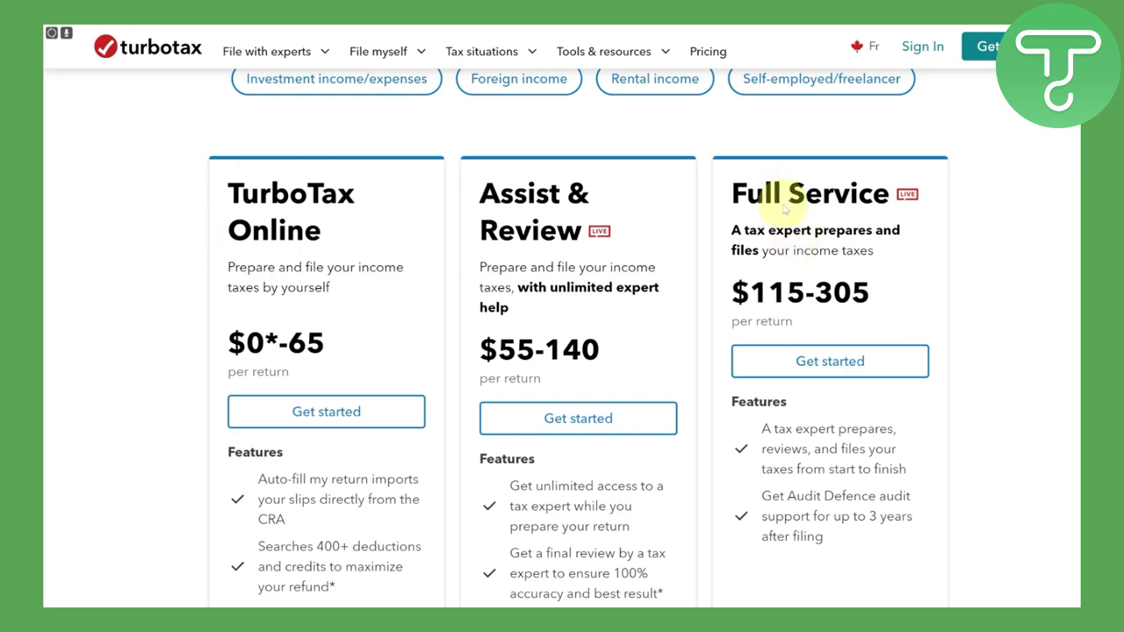
pyautogui.scroll(3, 785, 193)
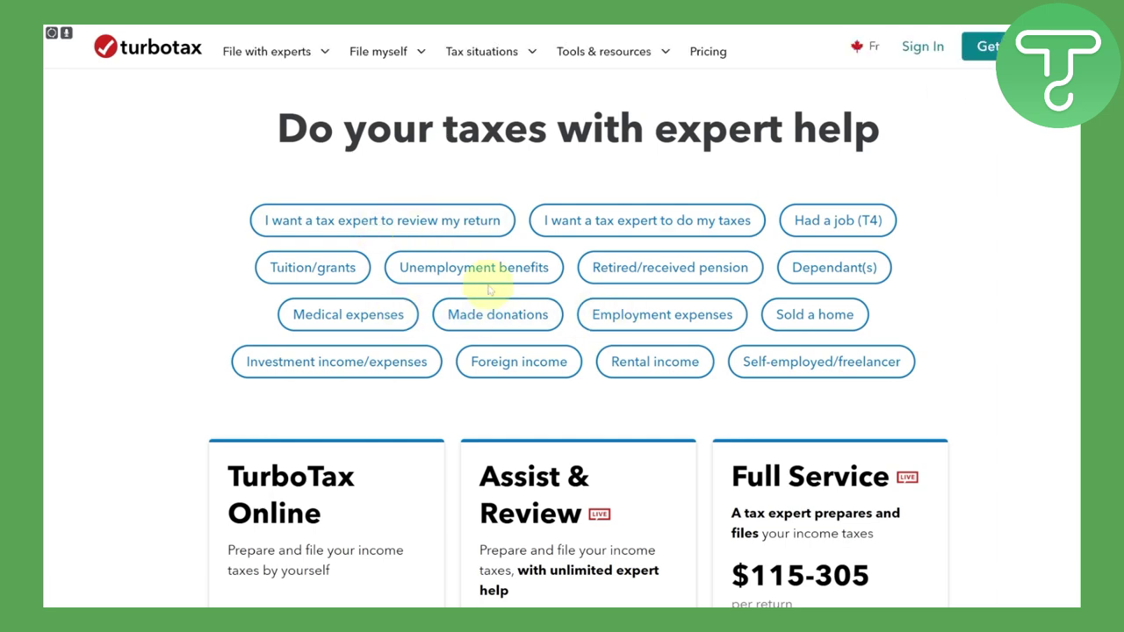
# Scroll through the Features & Benefits comparison down to the FAQ section
pyautogui.scroll(-8, 489, 290)
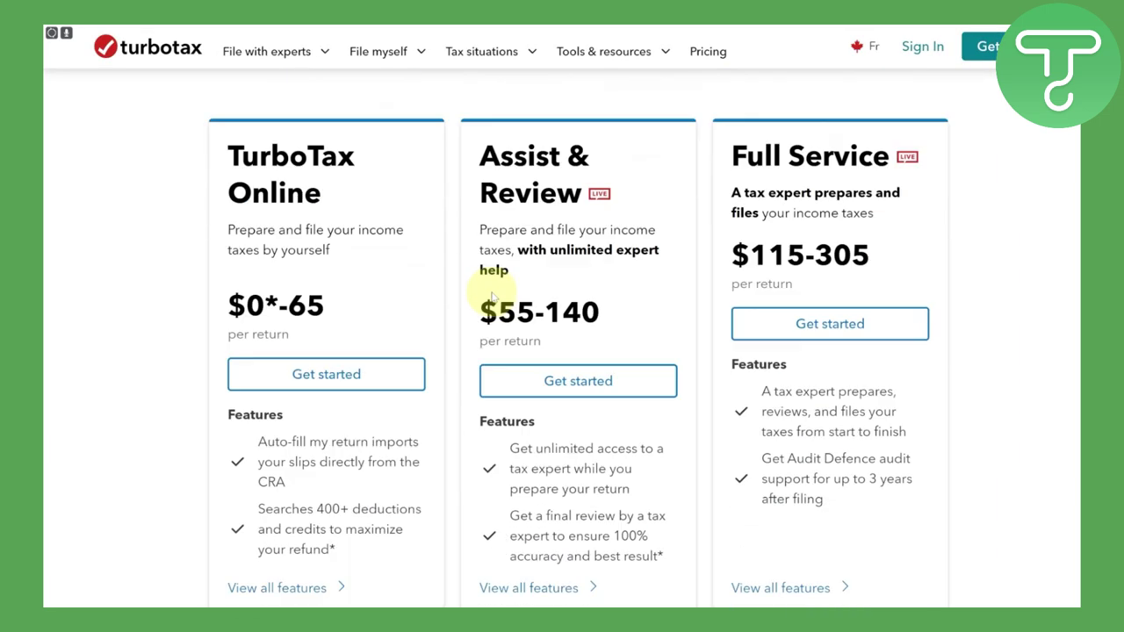
pyautogui.scroll(-3, 492, 219)
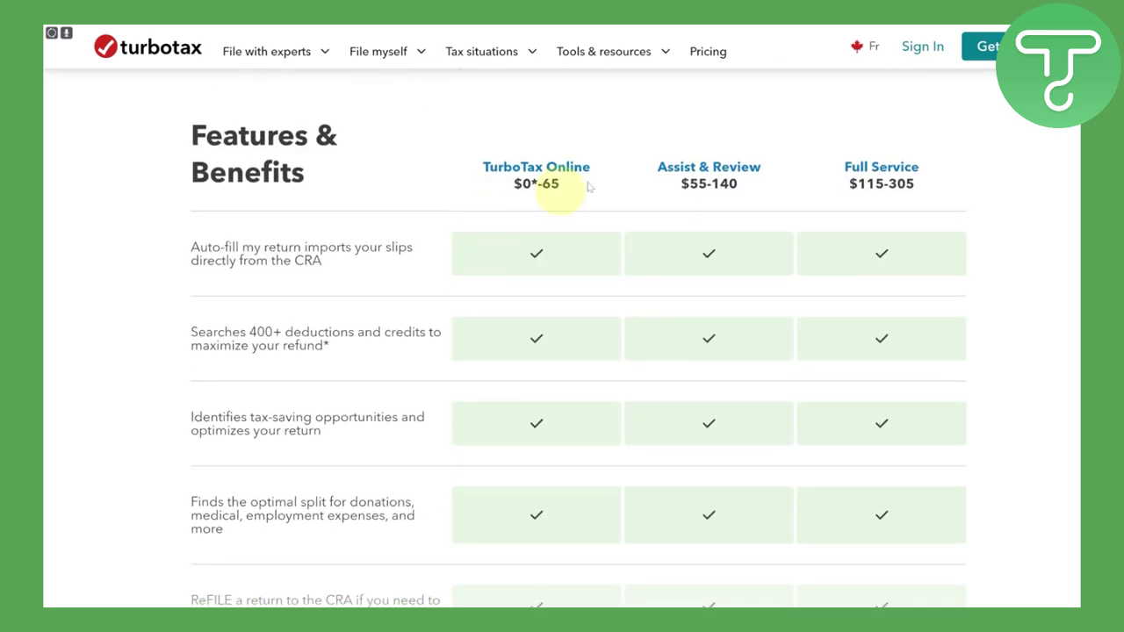
pyautogui.scroll(-1, 793, 288)
pyautogui.scroll(3, 648, 313)
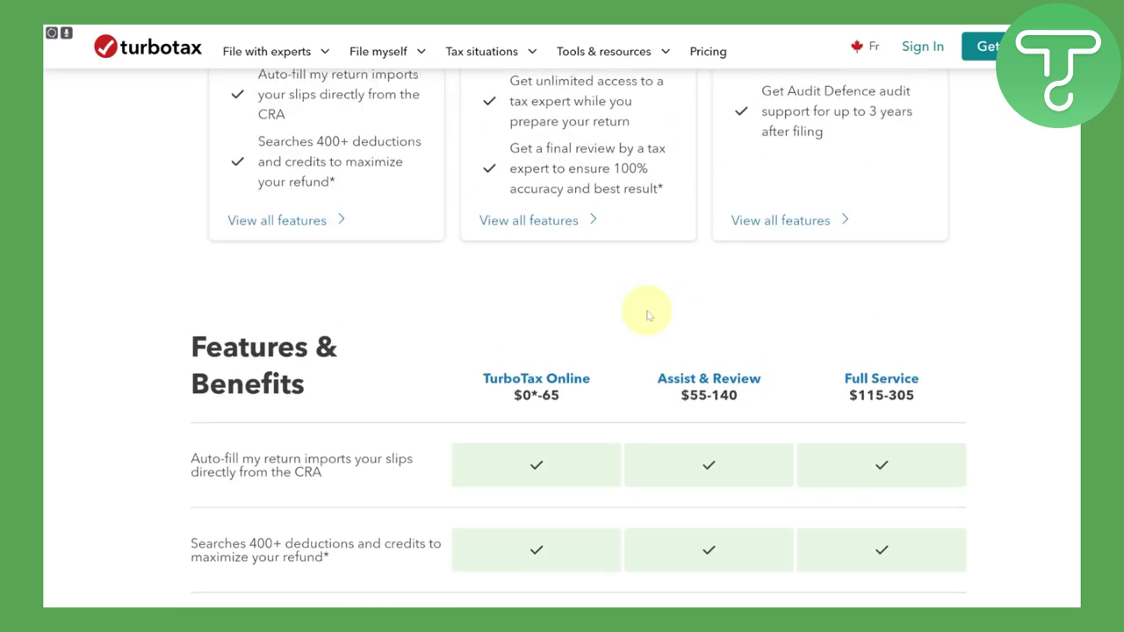
pyautogui.scroll(-5, 647, 313)
pyautogui.scroll(-3, 647, 313)
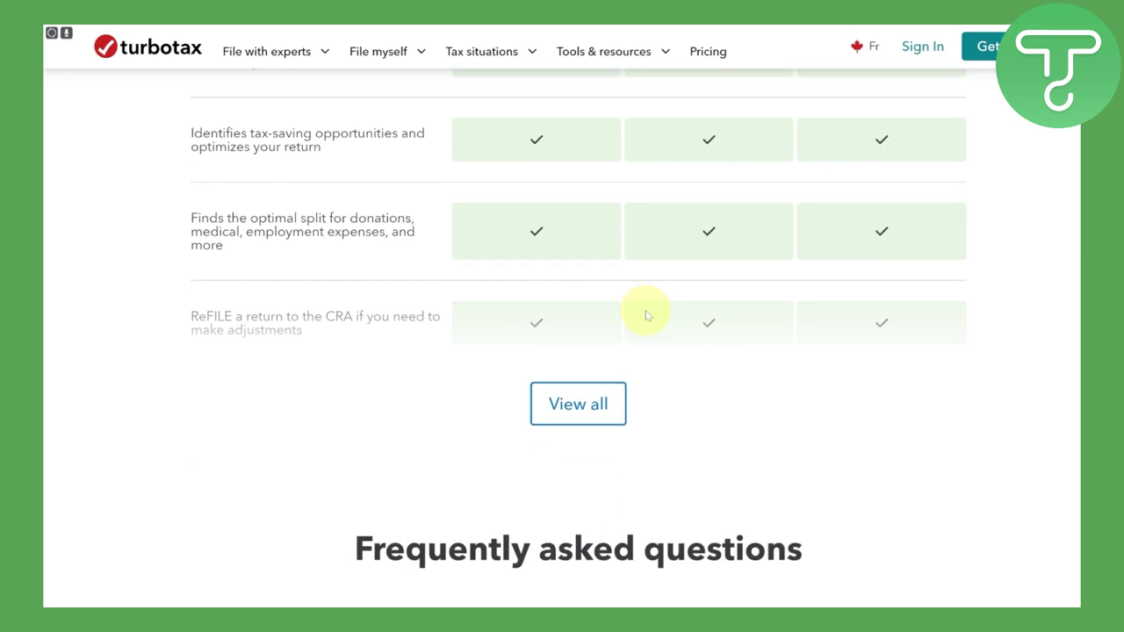
# Switch to the Welcome to TurboTax tab and begin a new return
pyautogui.moveTo(251, 32)
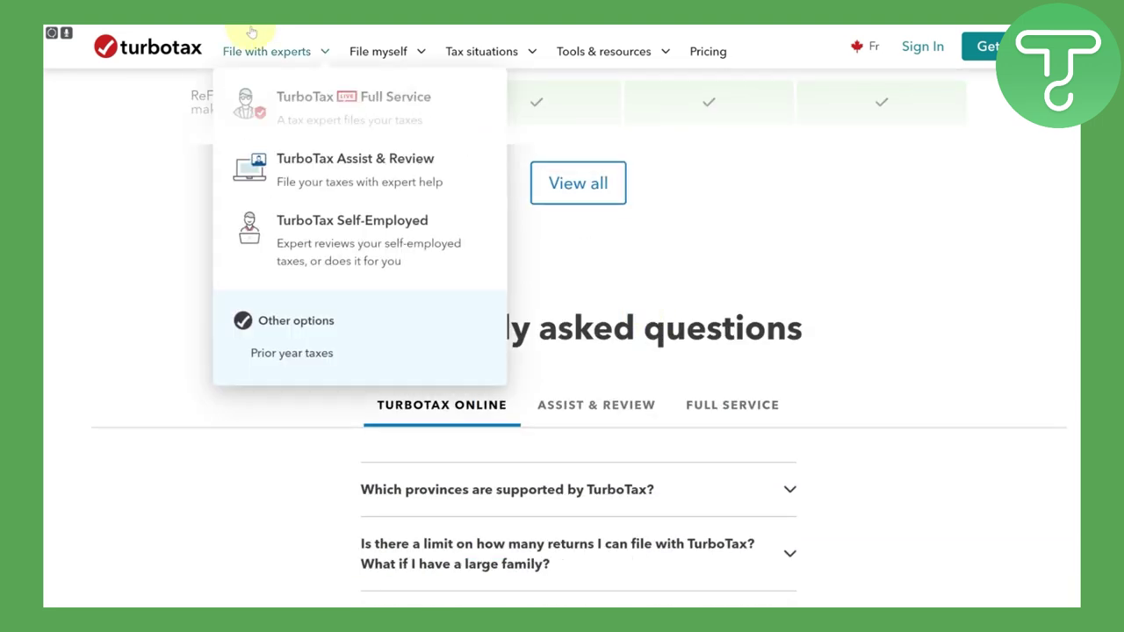
pyautogui.moveTo(284, 25)
pyautogui.click(328, 31)
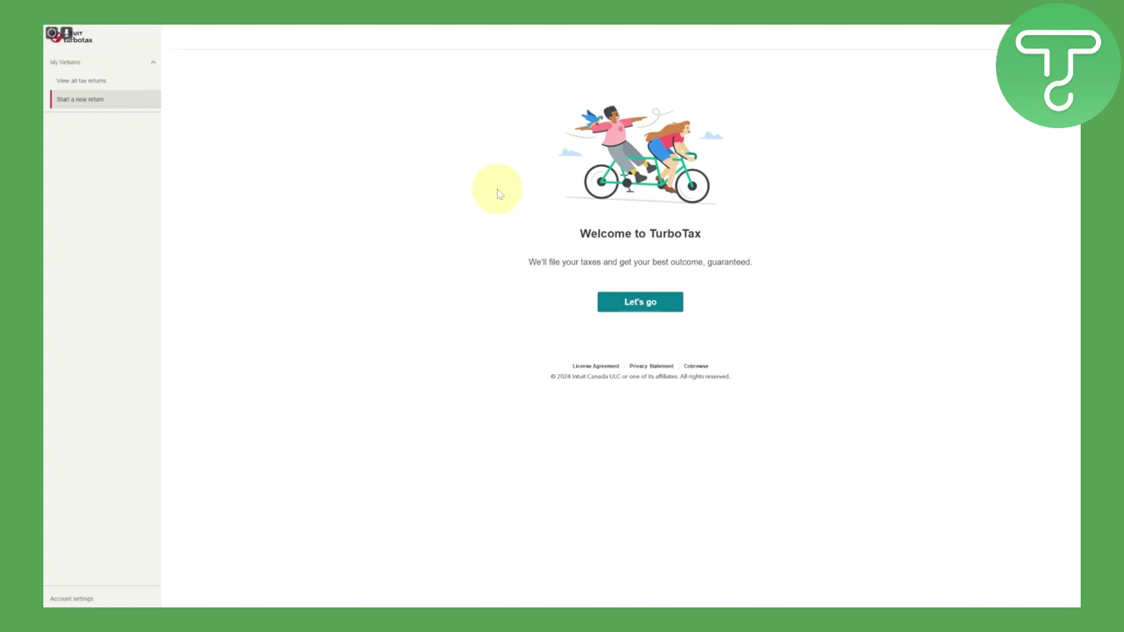
pyautogui.click(618, 304)
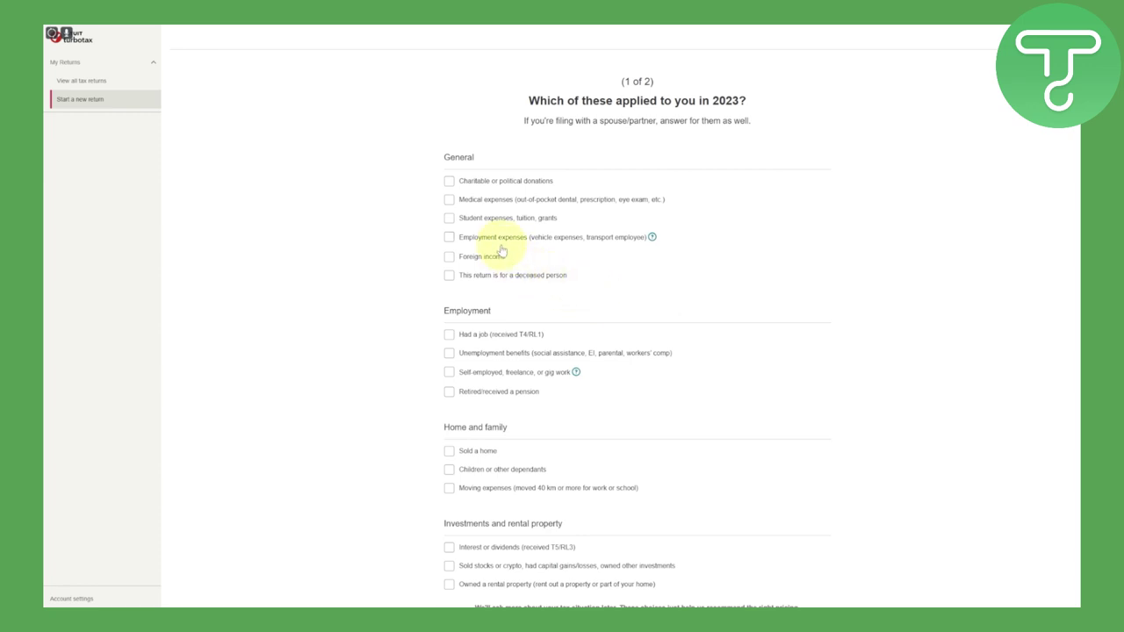
# Tick donations, medical expenses, employment expenses and having had a job on the 2023 checklist
pyautogui.click(448, 181)
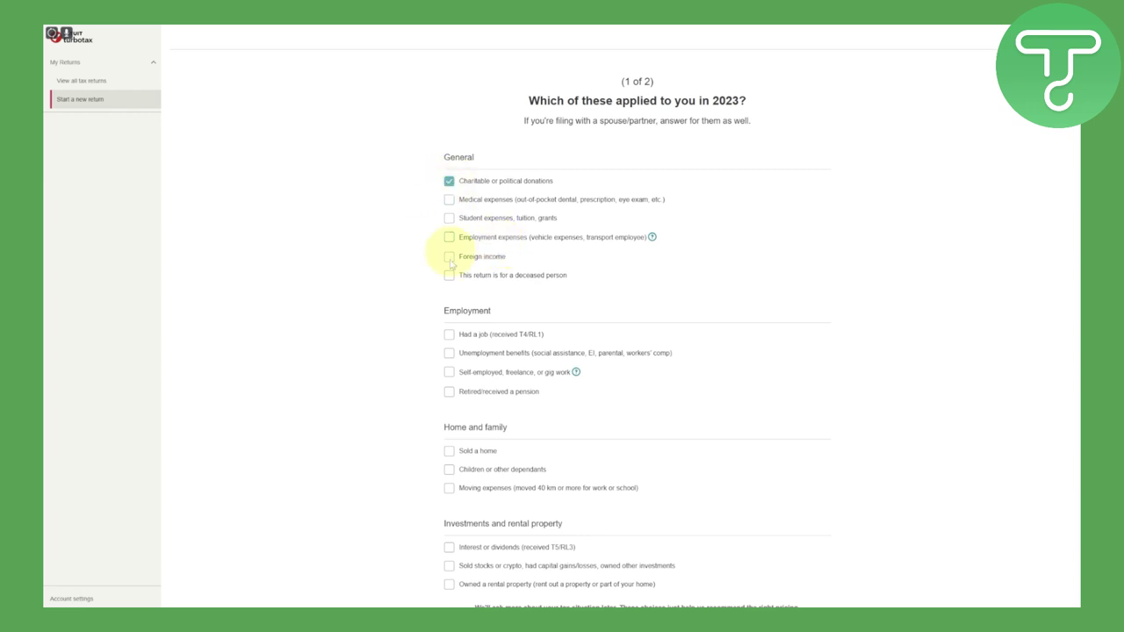
pyautogui.click(449, 199)
pyautogui.click(449, 237)
pyautogui.scroll(-1, 493, 322)
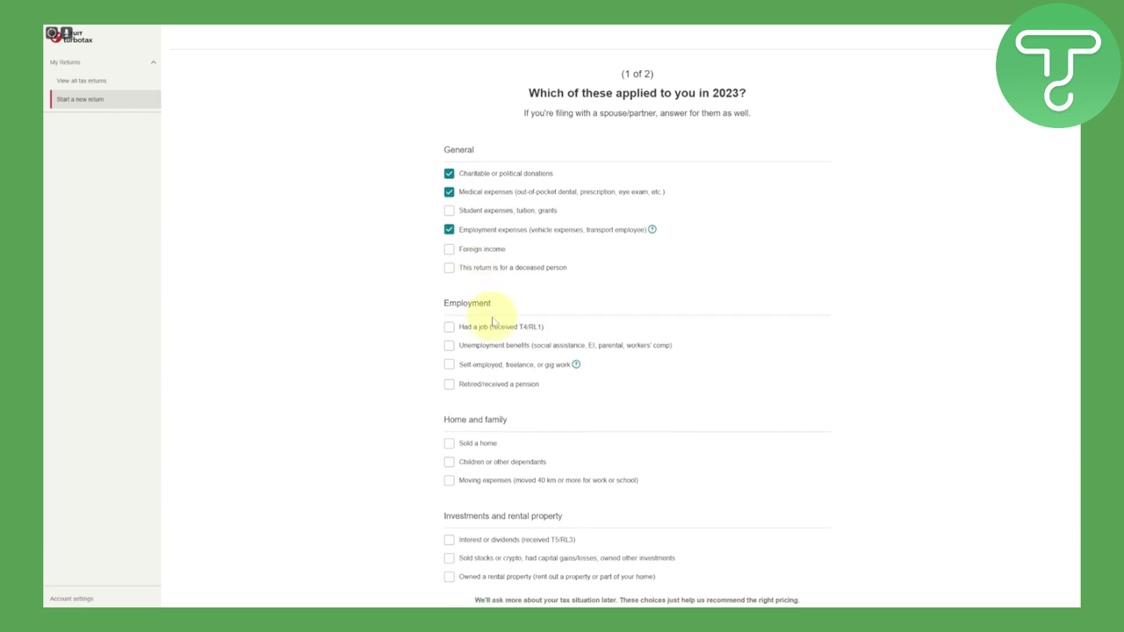
pyautogui.scroll(-1, 493, 321)
pyautogui.click(448, 280)
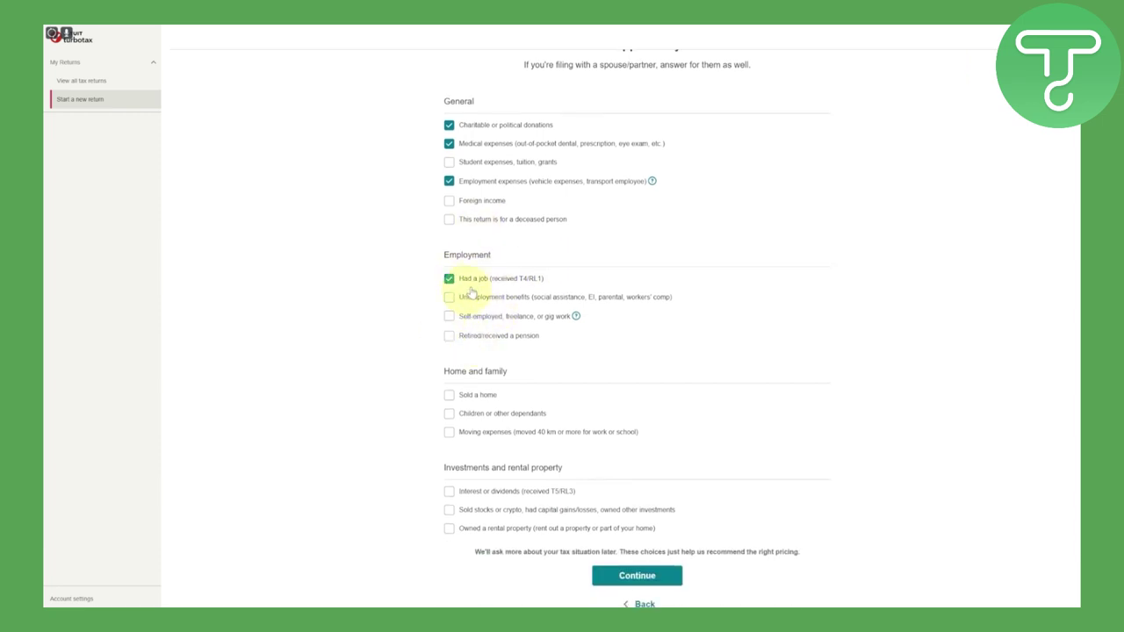
# Untick all four checklist items and clear the accidental highlight on General
pyautogui.scroll(1, 444, 264)
pyautogui.click(447, 334)
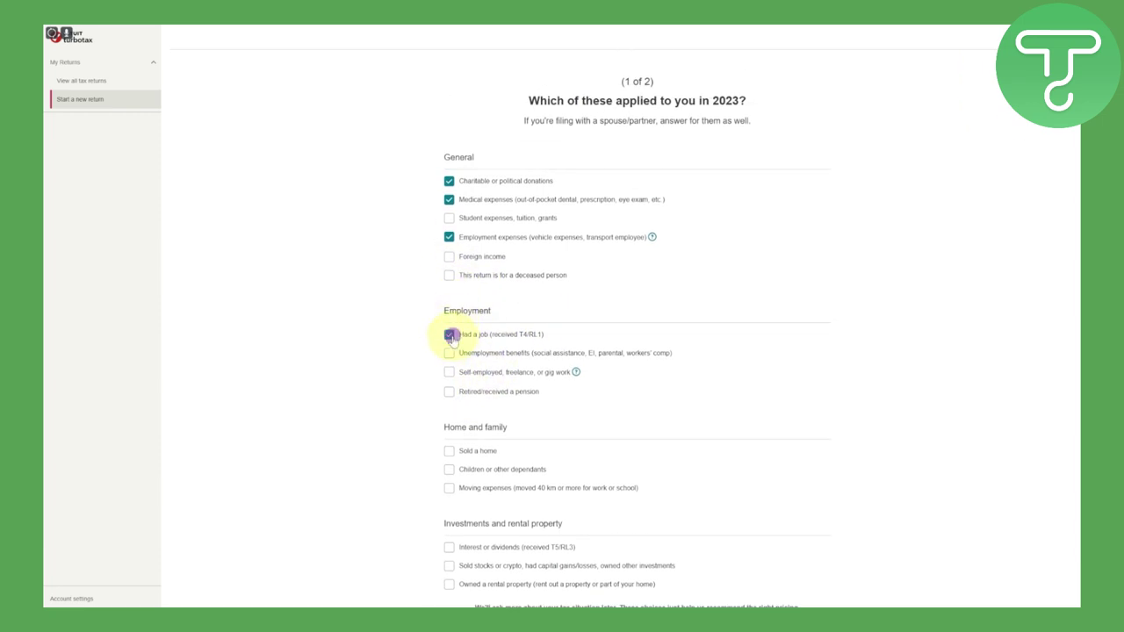
pyautogui.click(448, 237)
pyautogui.click(449, 199)
pyautogui.click(448, 181)
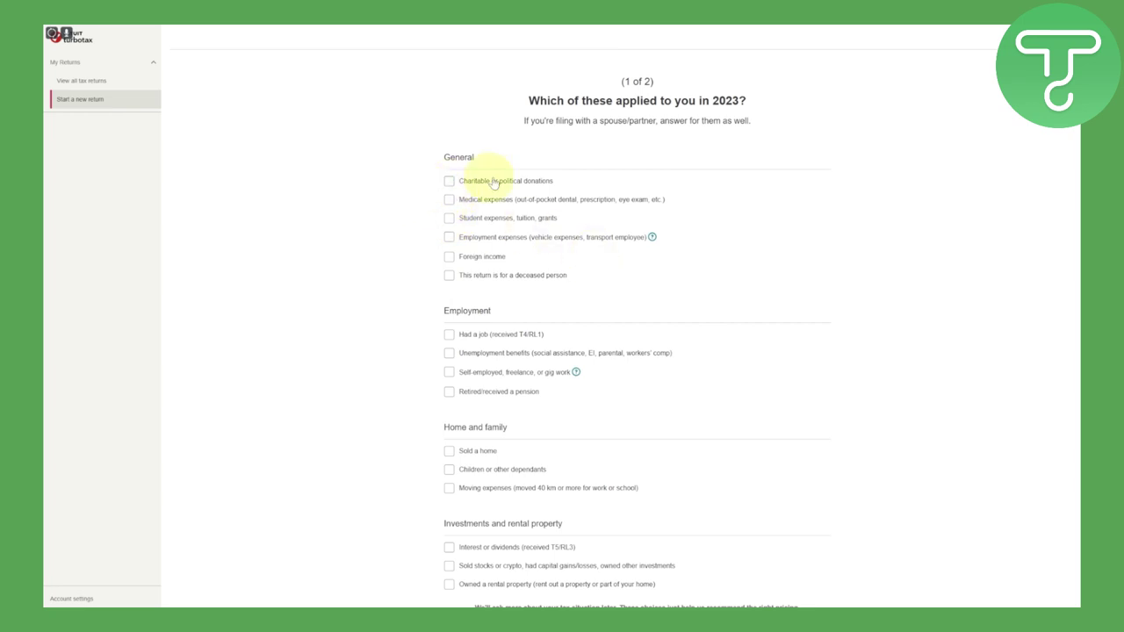
pyautogui.doubleClick(435, 164)
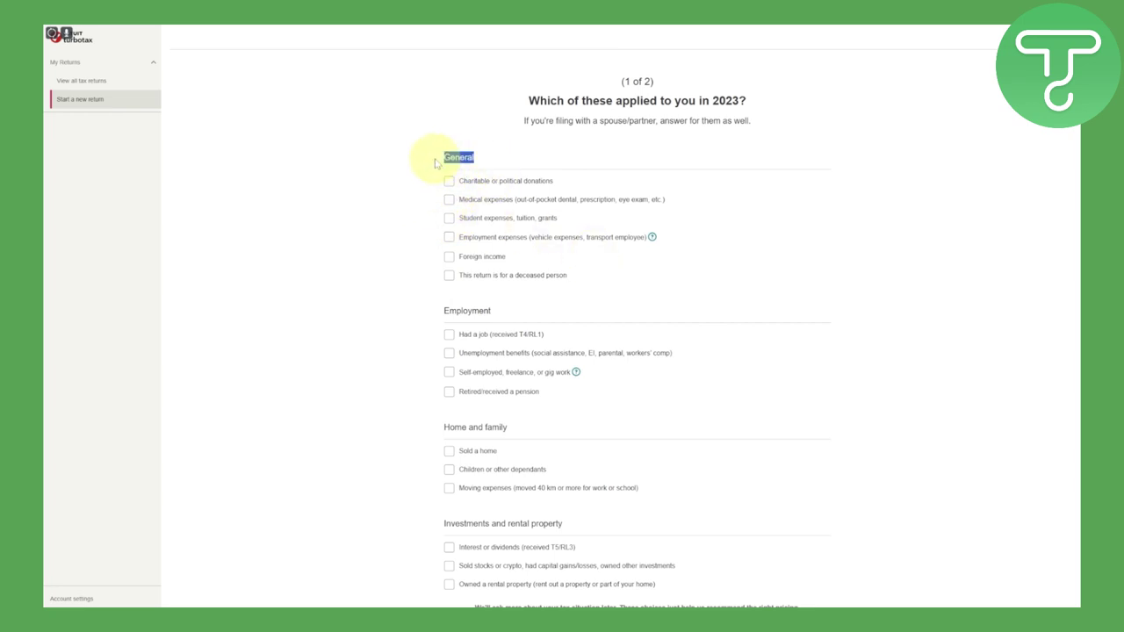
pyautogui.click(580, 175)
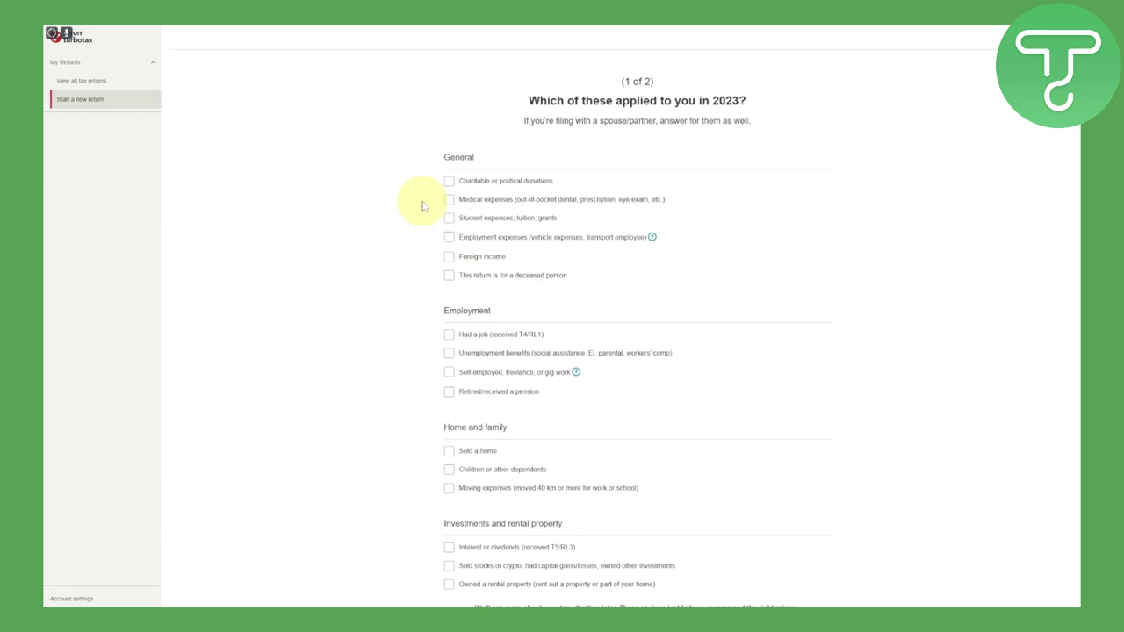
# Tick charitable donations, medical expenses and self-employed, leaving foreign income and job unticked
pyautogui.click(448, 181)
pyautogui.click(449, 200)
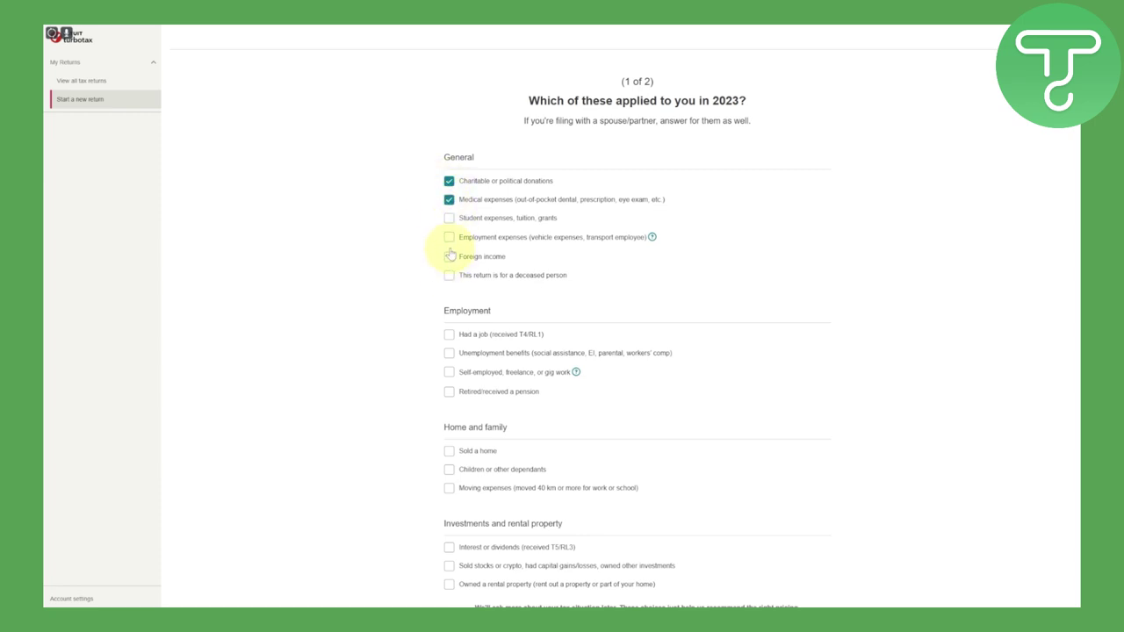
pyautogui.click(449, 257)
pyautogui.scroll(-2, 451, 276)
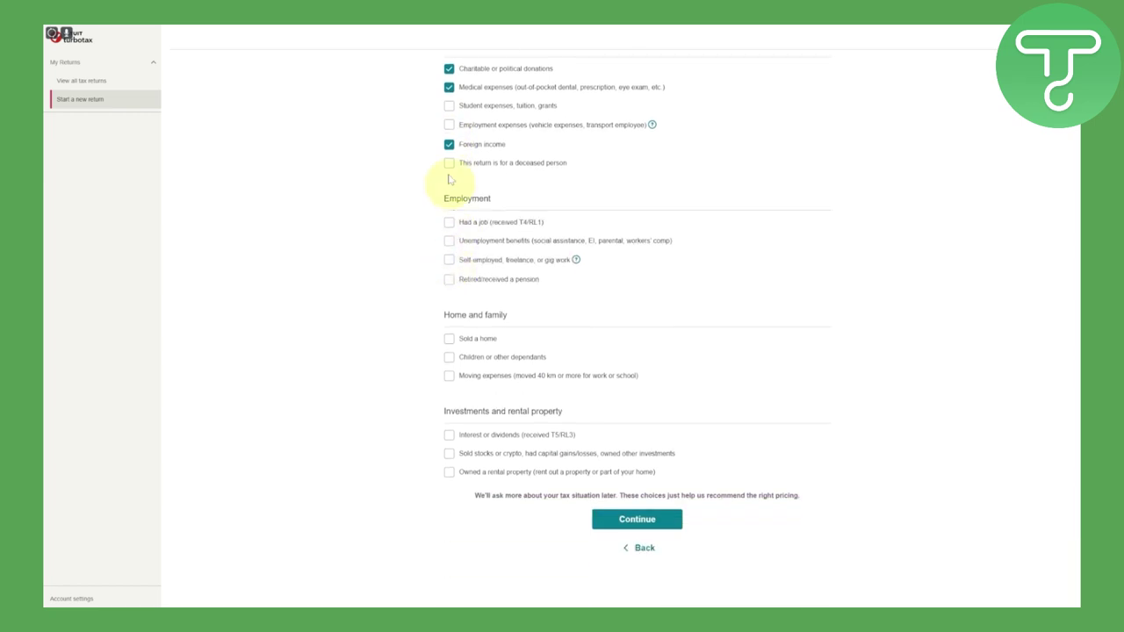
pyautogui.click(448, 145)
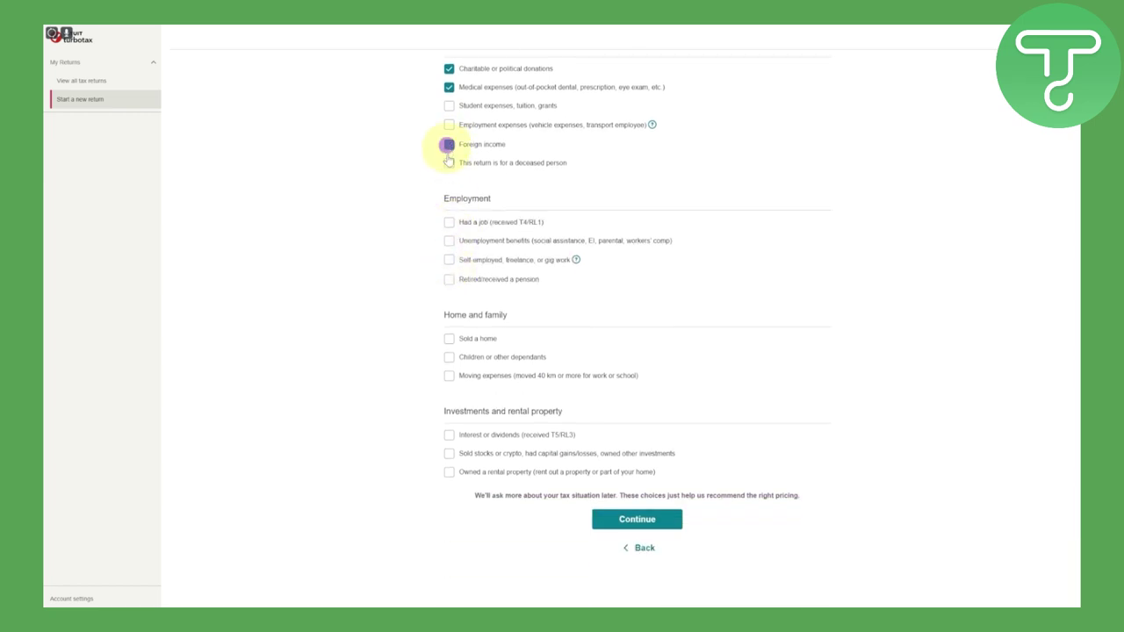
pyautogui.click(449, 222)
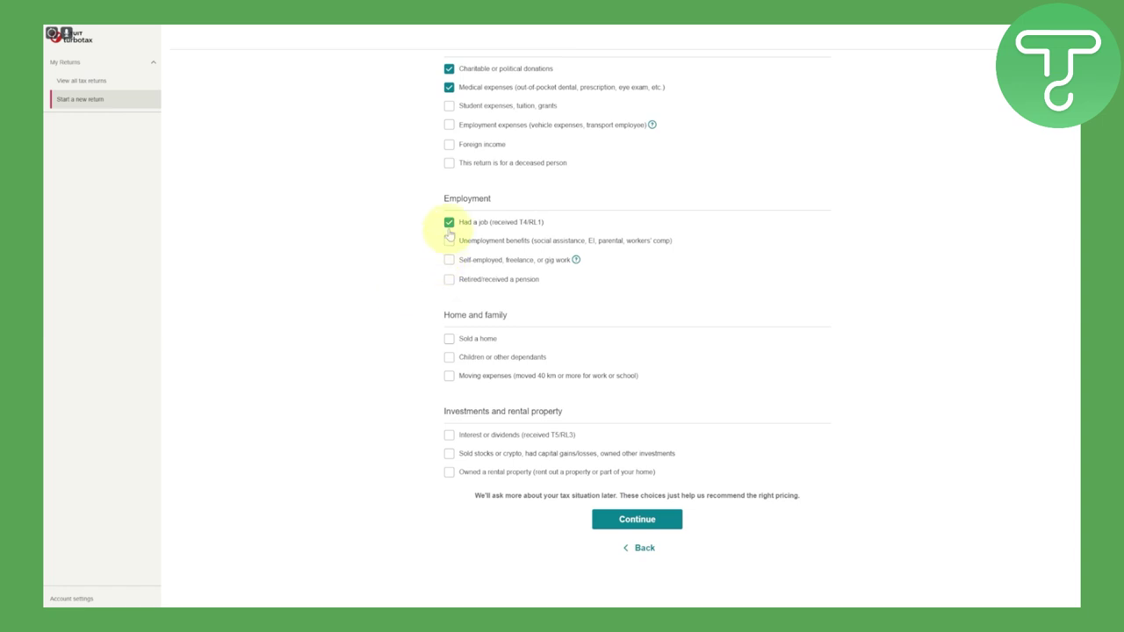
pyautogui.click(449, 224)
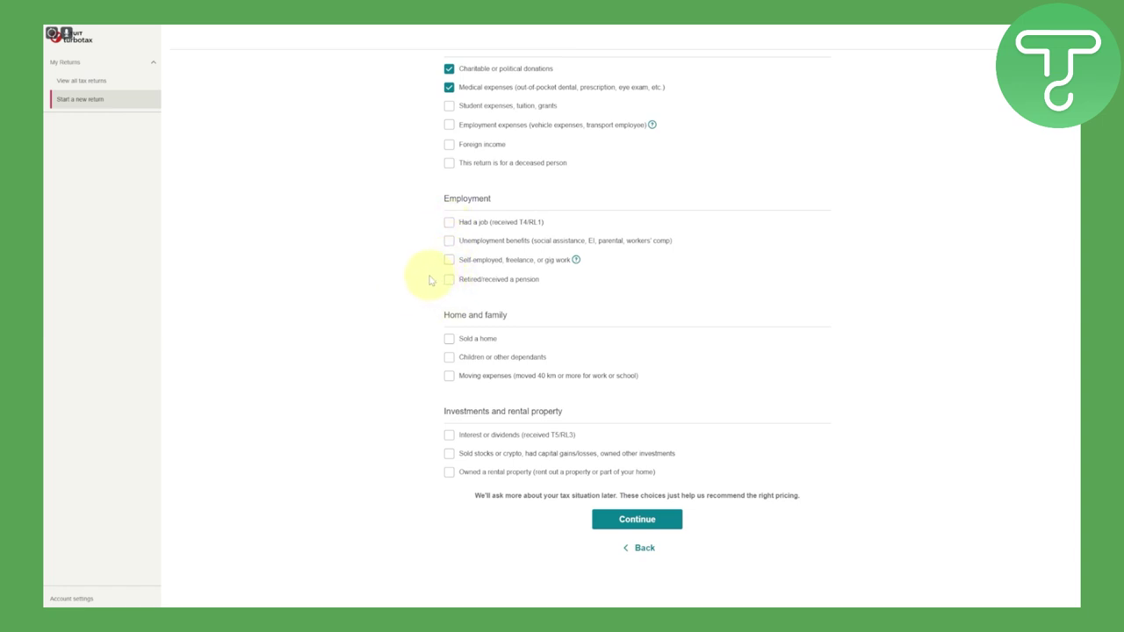
pyautogui.click(449, 262)
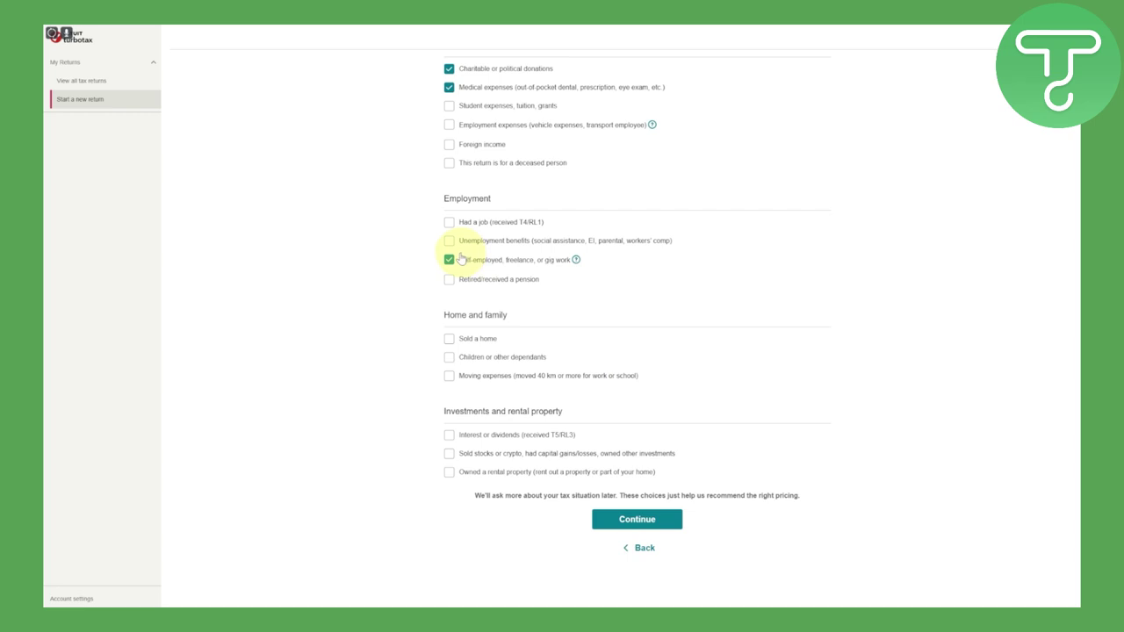
# Tick children or other dependants and owned a rental property, then continue
pyautogui.scroll(-1, 459, 272)
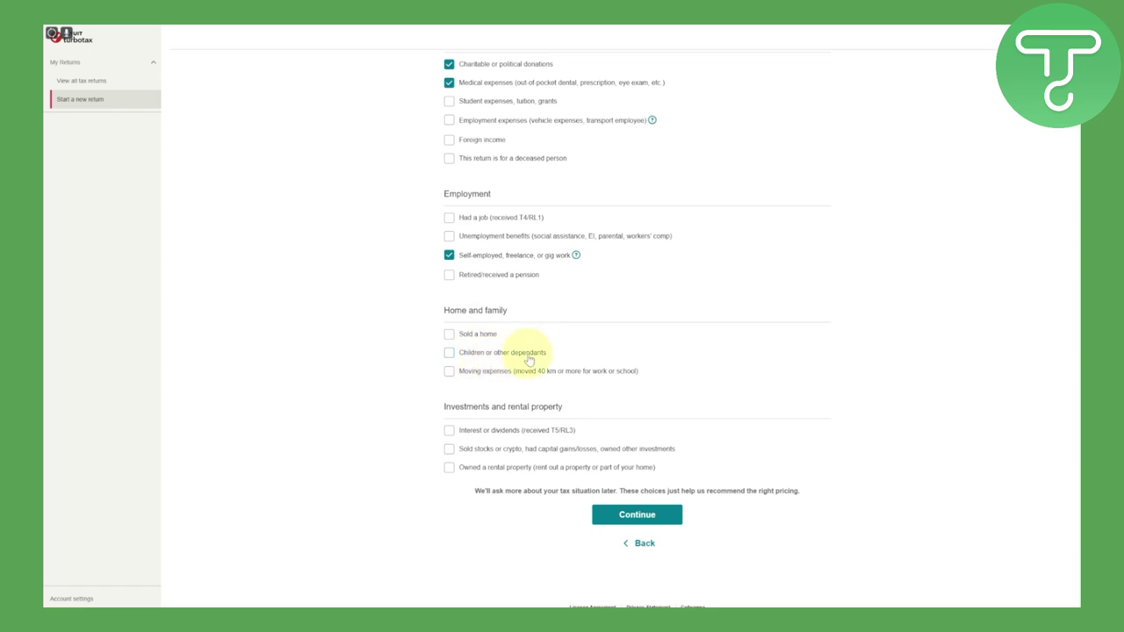
pyautogui.click(448, 359)
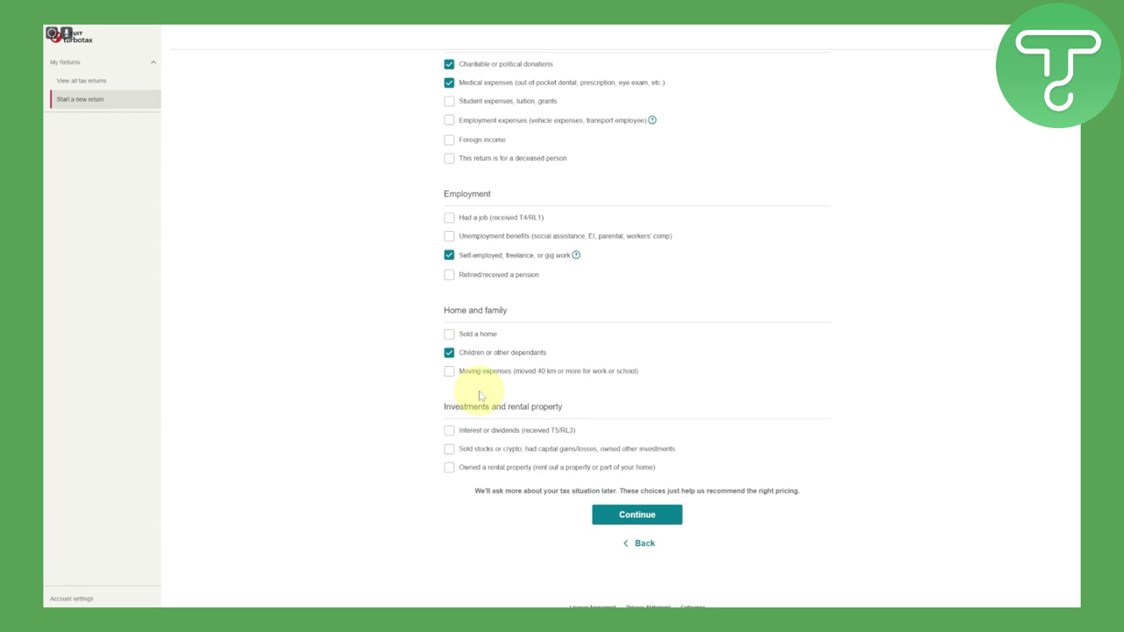
pyautogui.click(448, 448)
pyautogui.click(448, 449)
pyautogui.click(445, 469)
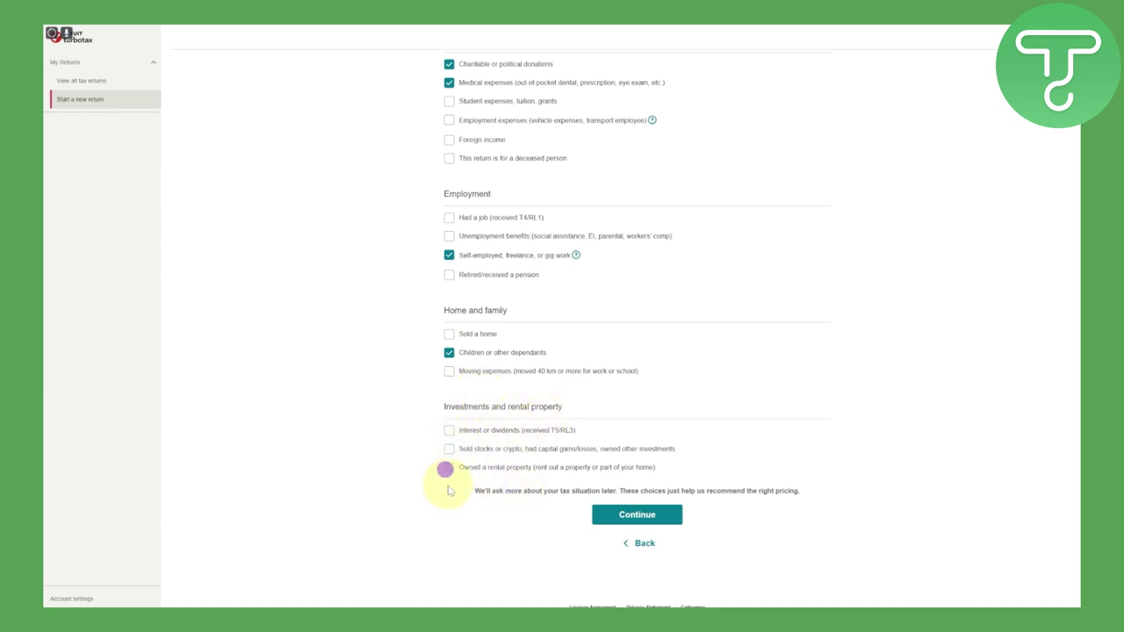
pyautogui.click(638, 518)
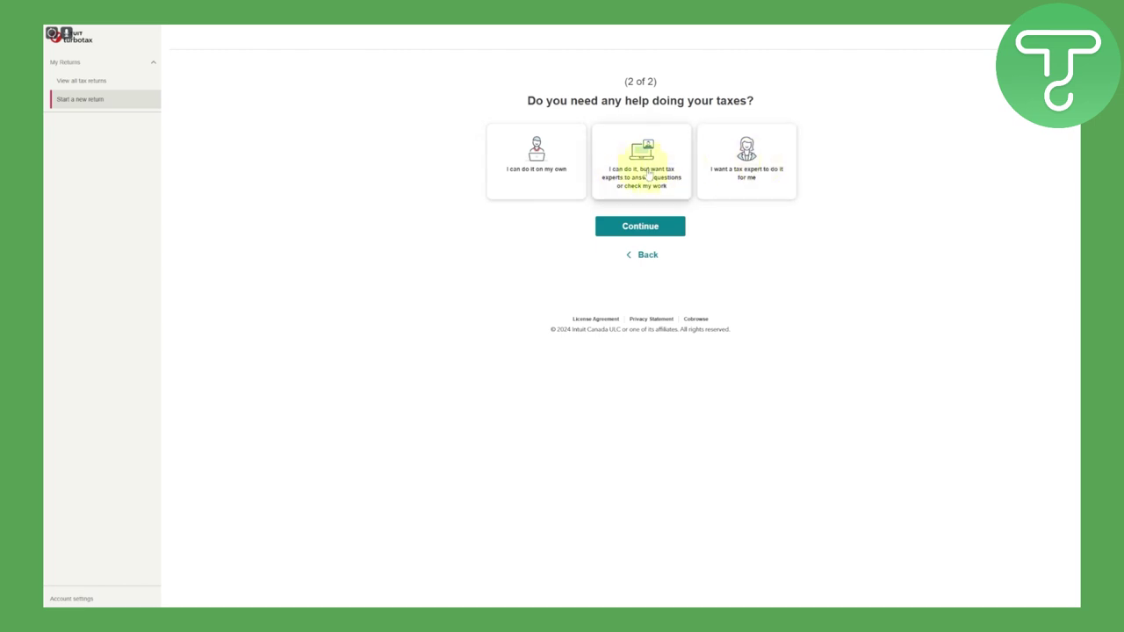
# Pick 'I can do it on my own' and continue to the recommended $65 plan
pyautogui.click(660, 227)
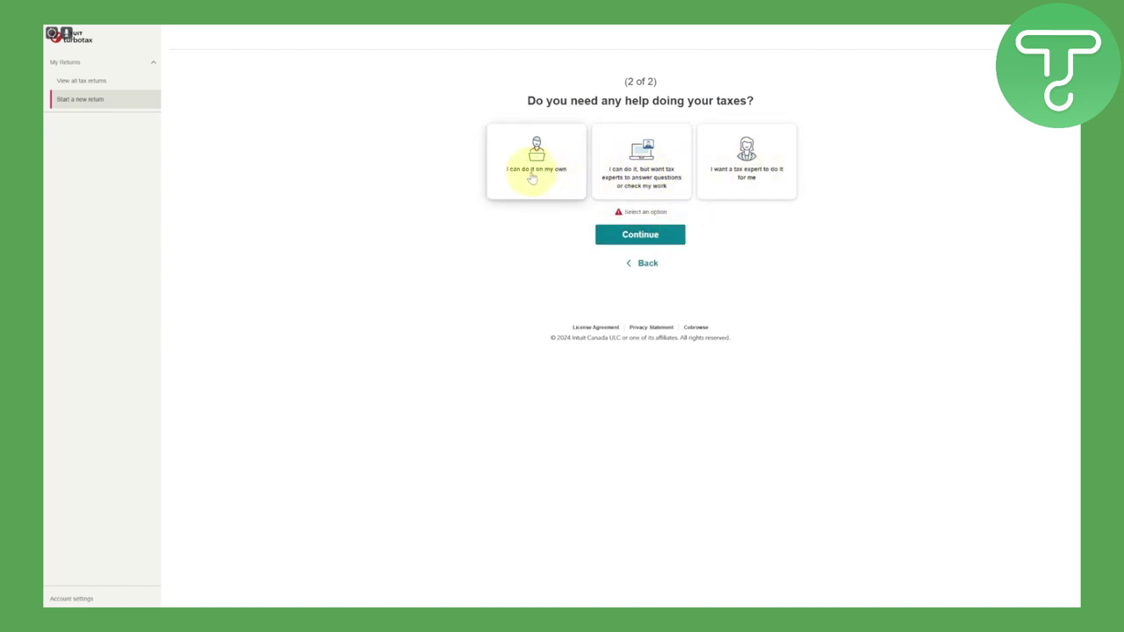
pyautogui.click(532, 178)
pyautogui.click(640, 228)
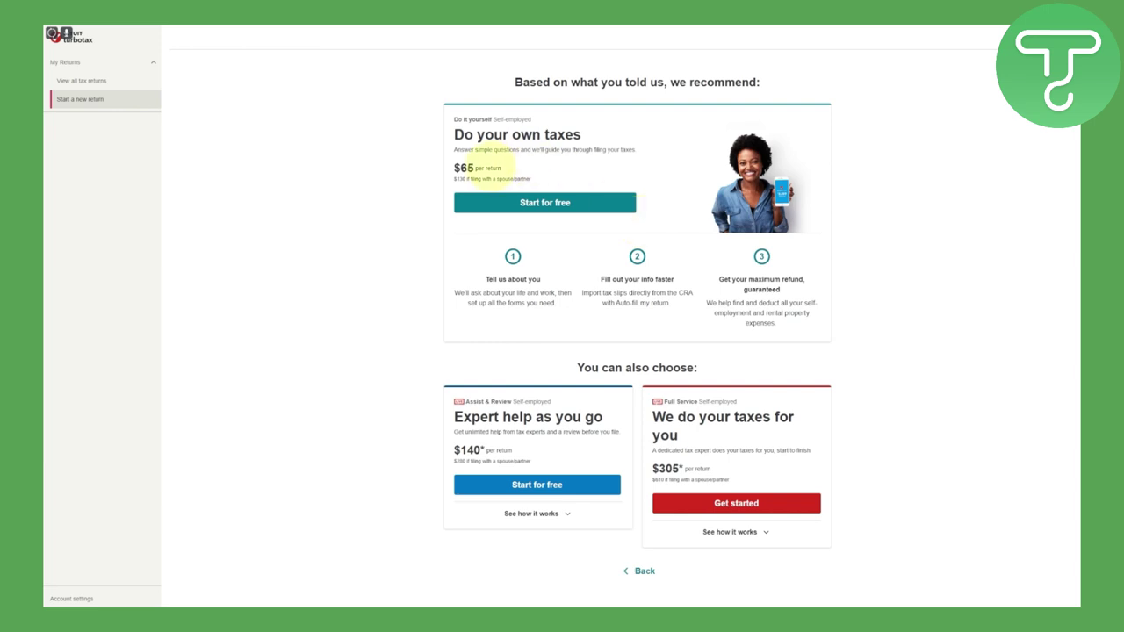
pyautogui.click(494, 203)
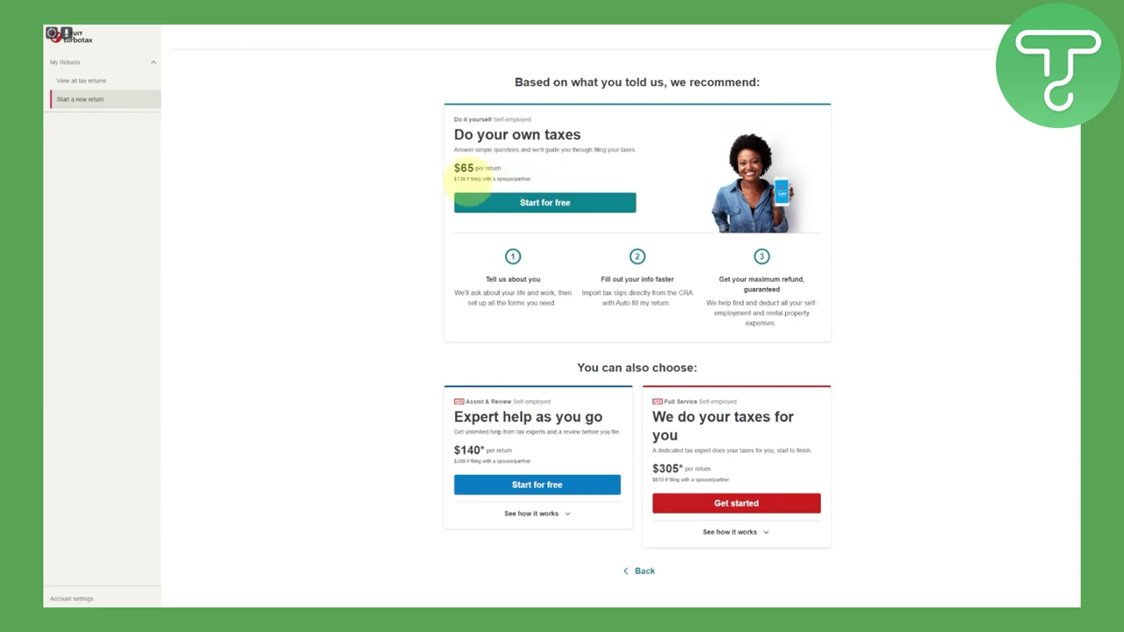
pyautogui.click(458, 179)
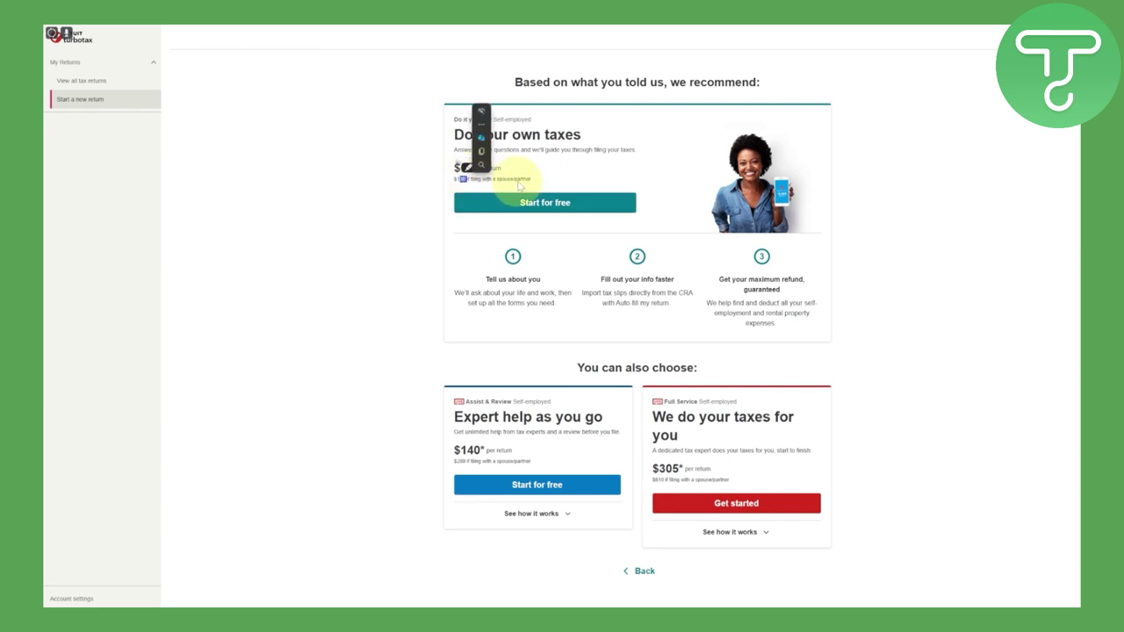